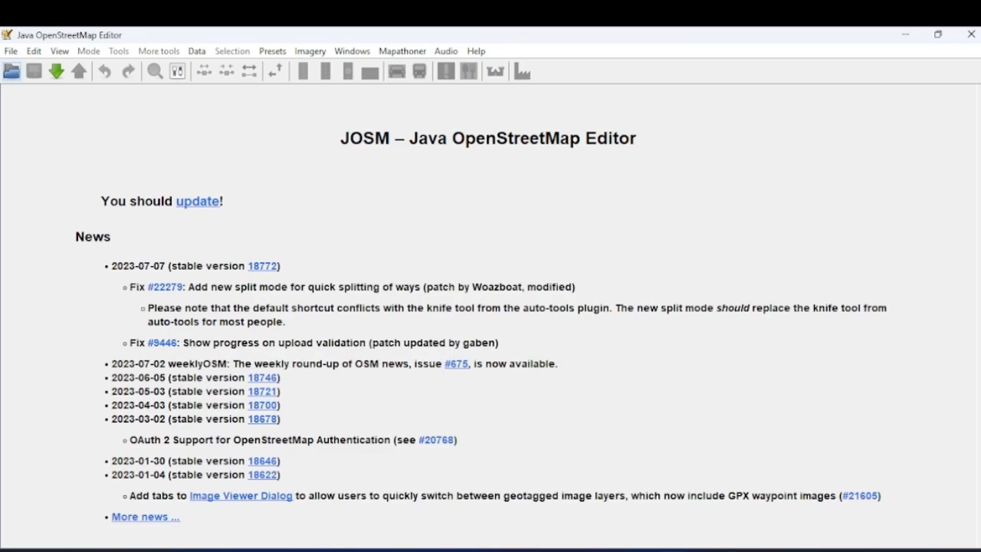
- Switch to the browser and review the Google search results for bridges and culverts
{"action": "left_click", "coordinate": [429, 550]}
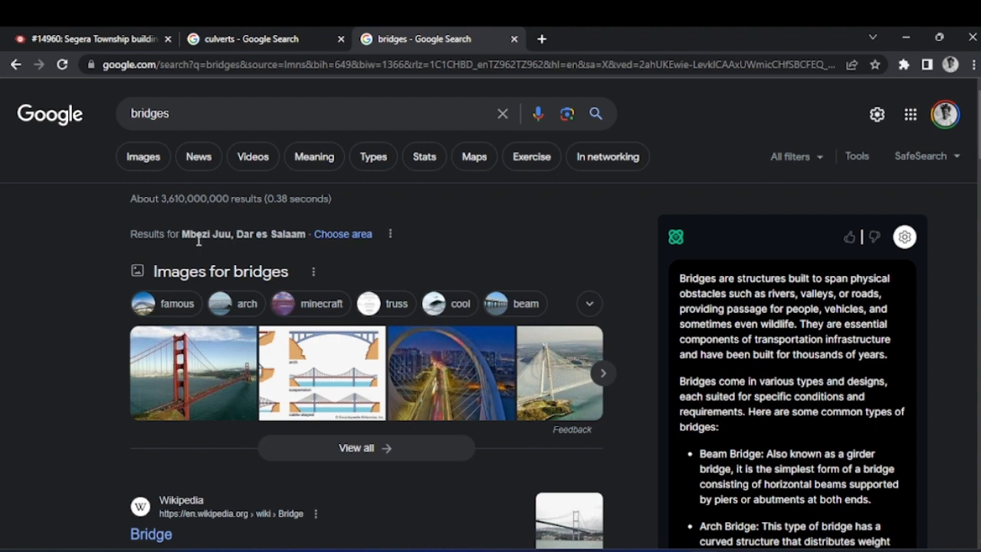
{"action": "scroll", "coordinate": [89, 246], "scroll_direction": "down", "scroll_amount": 1}
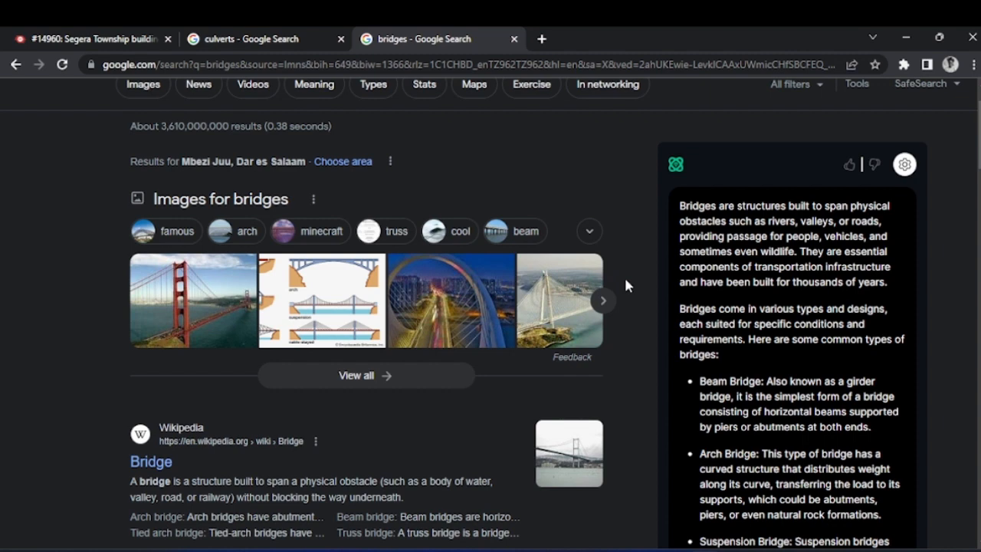
{"action": "left_click", "coordinate": [295, 37]}
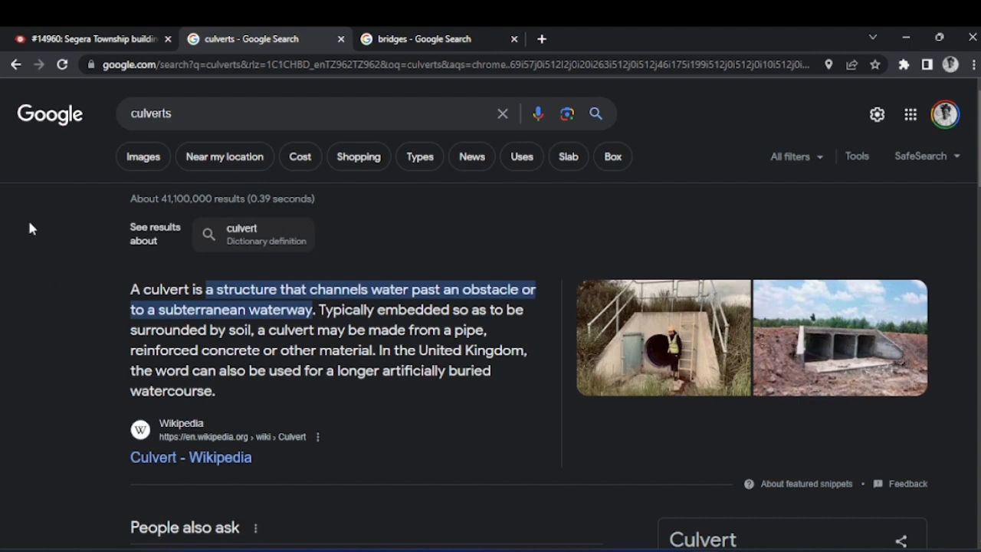
- Review the Segera Township Buildings project in Tasking Manager, including its task list, title, country and #MissingMaps tag
{"action": "left_click", "coordinate": [81, 33]}
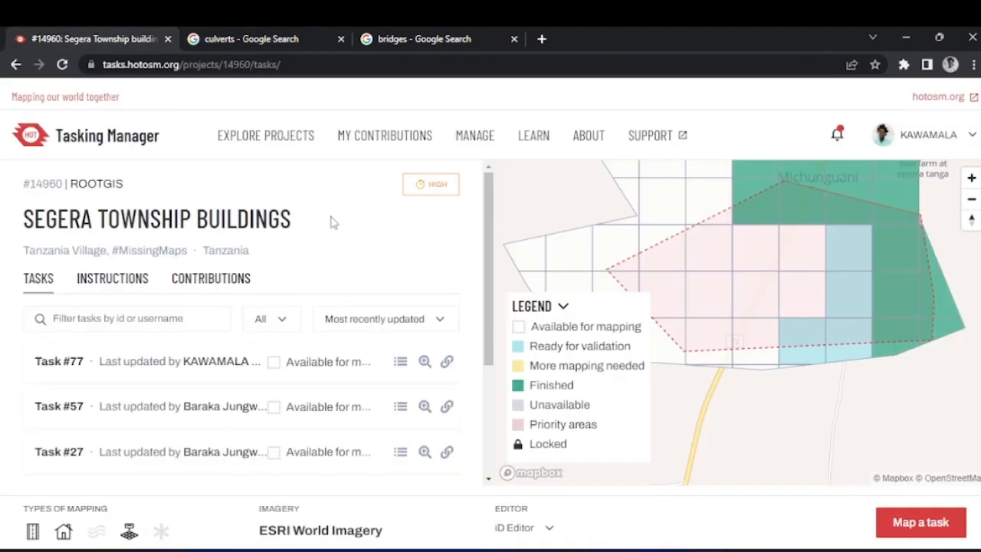
{"action": "scroll", "coordinate": [464, 353], "scroll_direction": "down", "scroll_amount": 3}
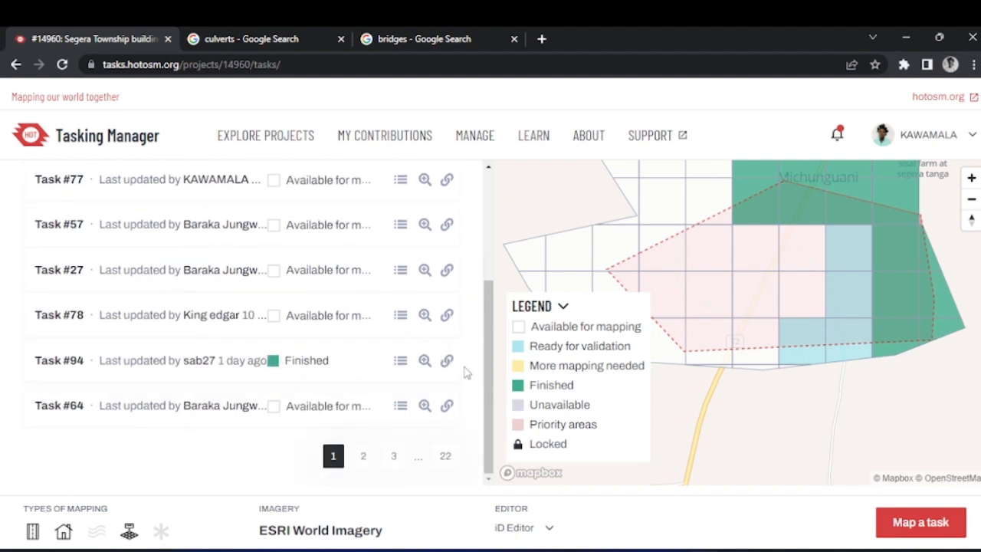
{"action": "scroll", "coordinate": [470, 375], "scroll_direction": "up", "scroll_amount": 5}
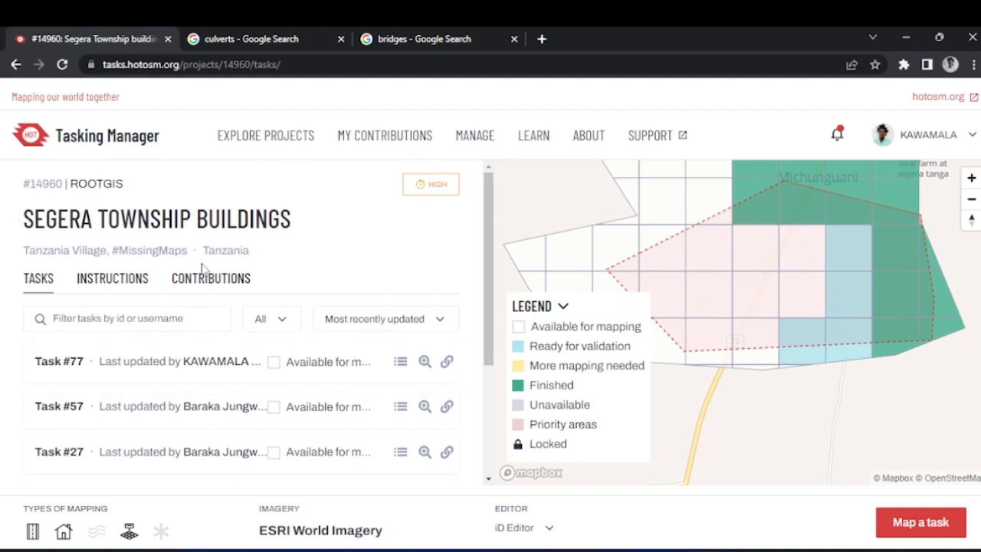
{"action": "left_click_drag", "start_coordinate": [22, 228], "coordinate": [304, 241]}
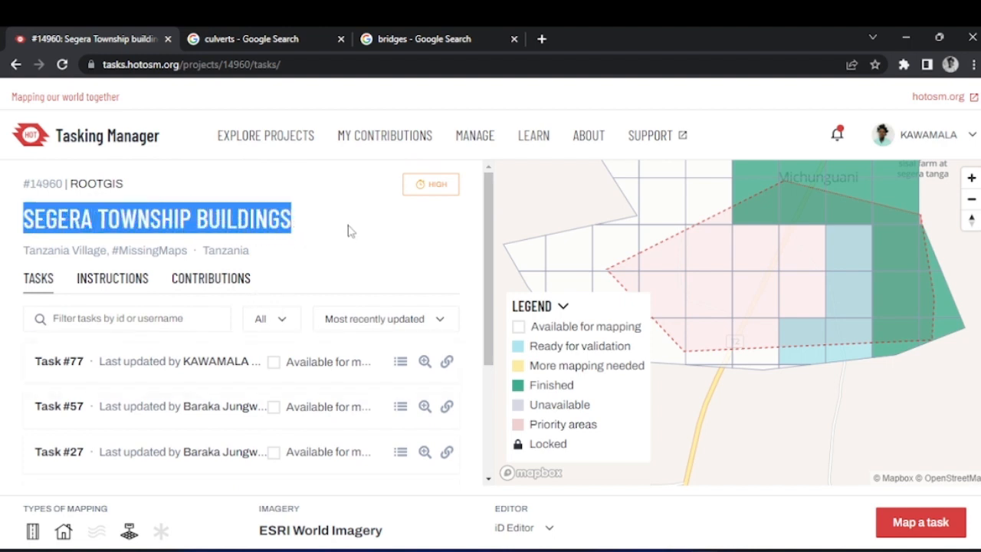
{"action": "left_click_drag", "start_coordinate": [203, 252], "coordinate": [242, 256]}
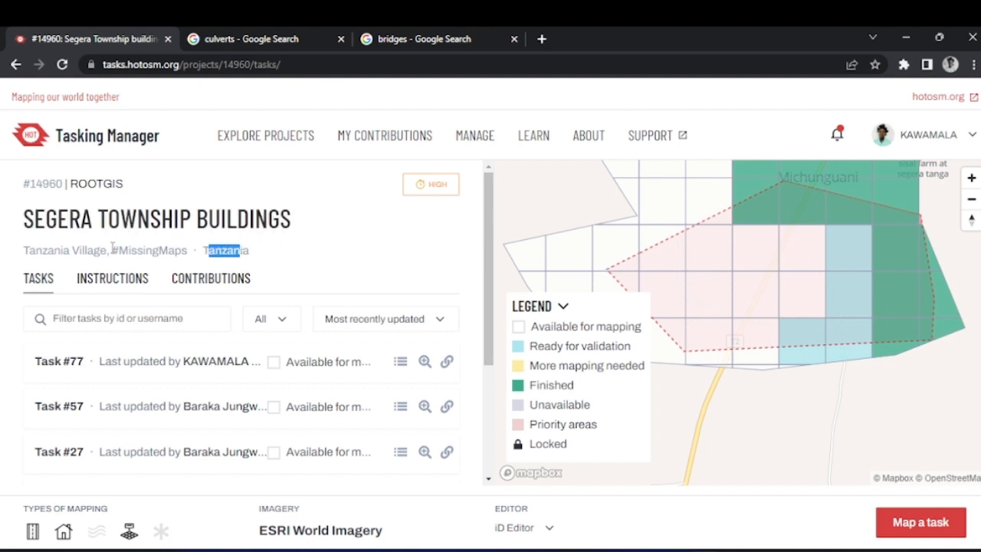
{"action": "left_click_drag", "start_coordinate": [113, 251], "coordinate": [188, 253]}
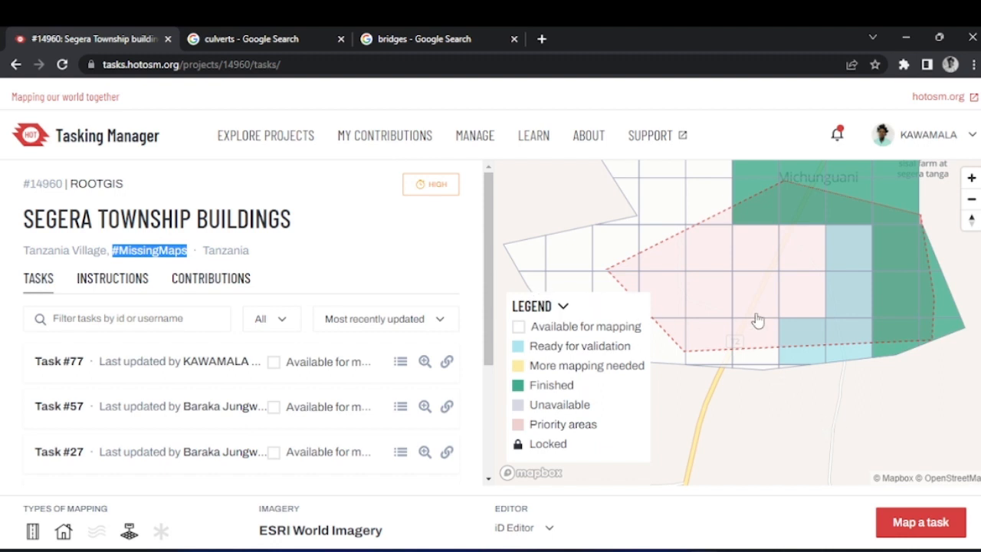
- Select task #77, the available square at the southern edge of the project's priority area
{"action": "scroll", "coordinate": [754, 328], "scroll_direction": "down", "scroll_amount": 1}
{"action": "scroll", "coordinate": [754, 330], "scroll_direction": "down", "scroll_amount": 1}
{"action": "scroll", "coordinate": [758, 347], "scroll_direction": "up", "scroll_amount": 2}
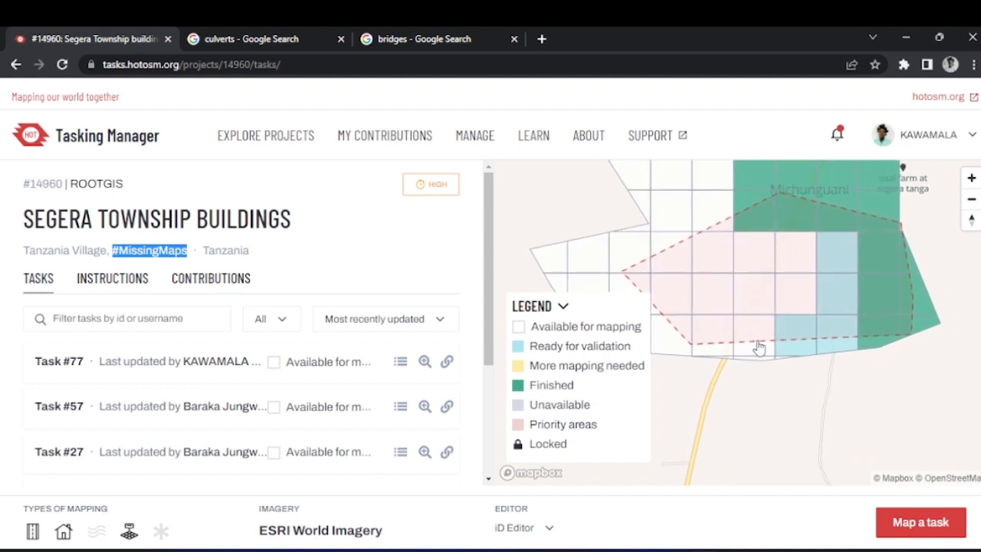
{"action": "left_click", "coordinate": [757, 329]}
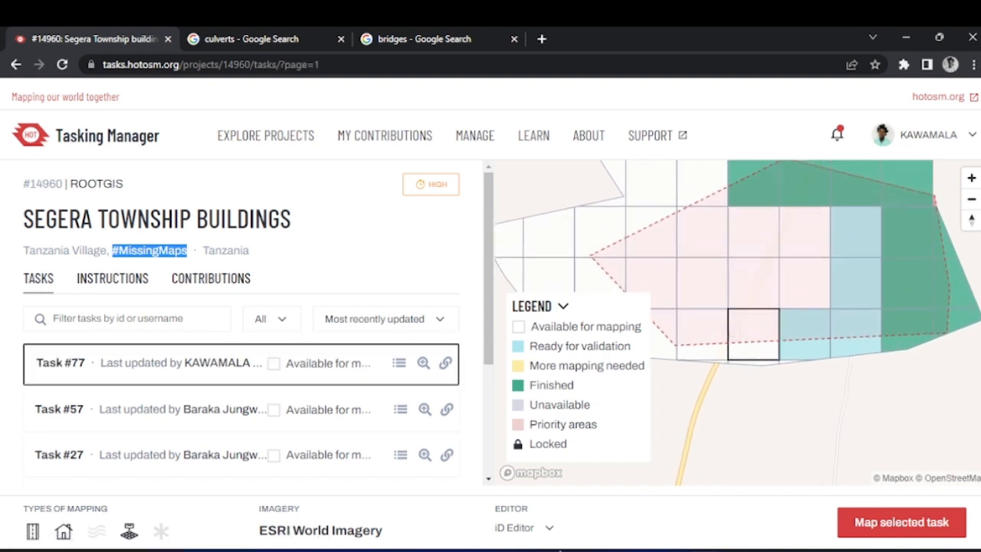
- Choose JOSM as the editor, start mapping the selected task and switch to the JOSM window
{"action": "left_click", "coordinate": [551, 530]}
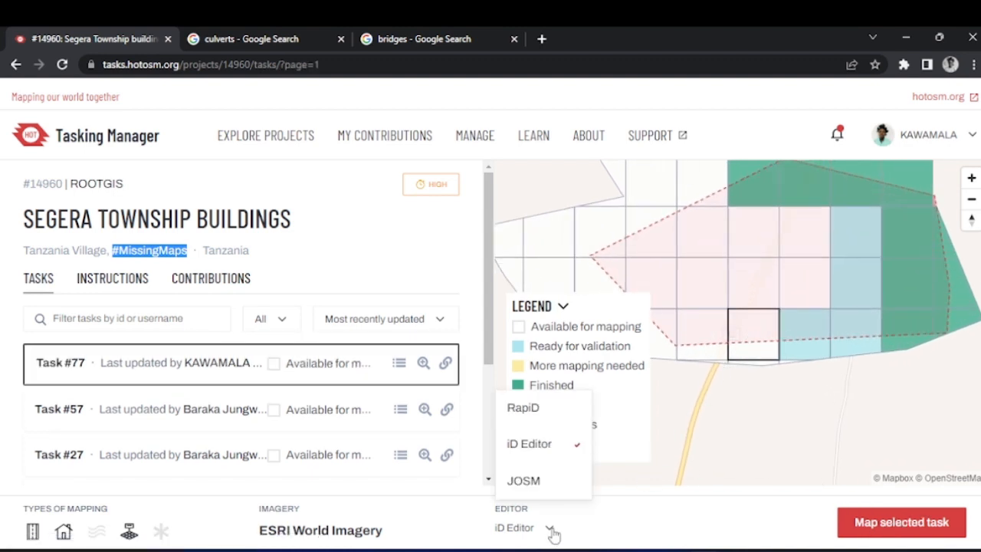
{"action": "left_click", "coordinate": [553, 483]}
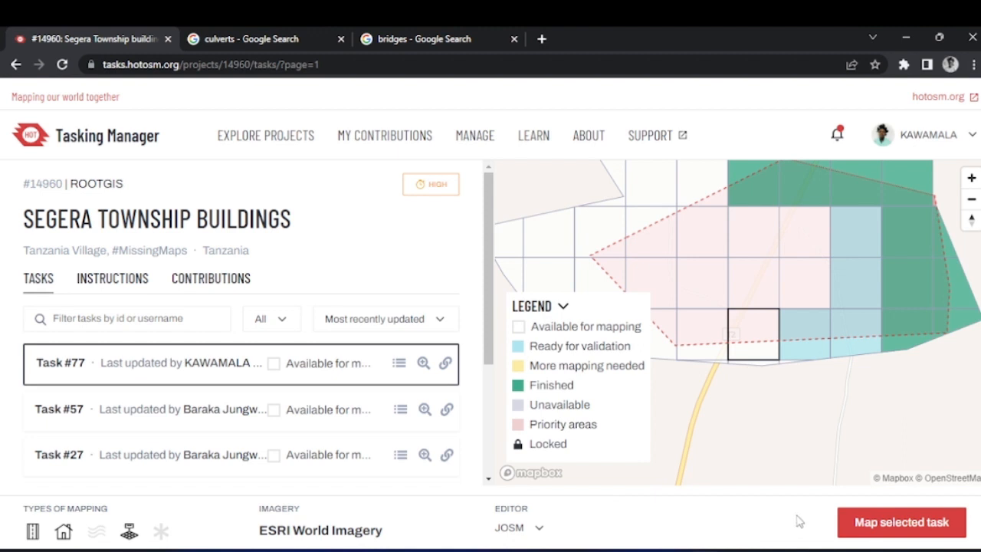
{"action": "left_click", "coordinate": [874, 524]}
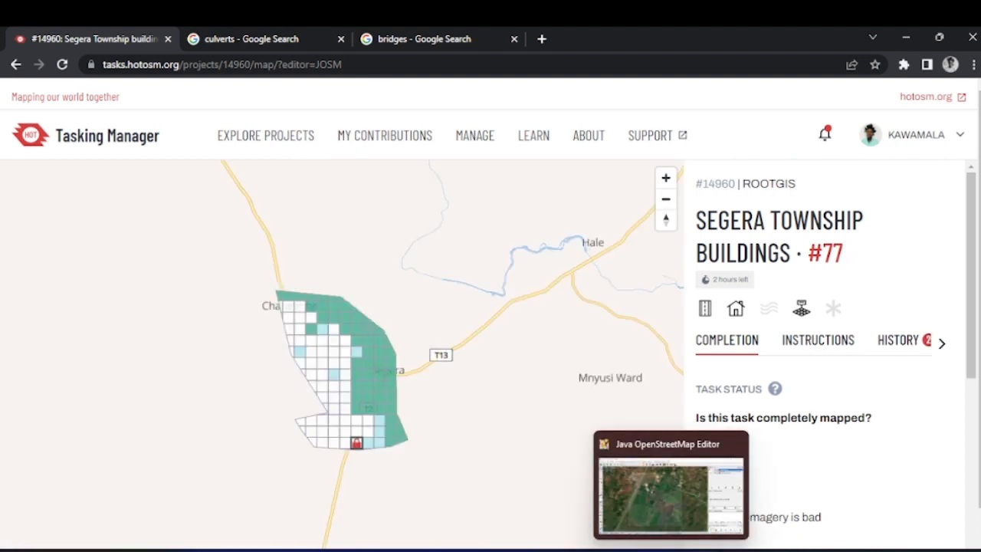
{"action": "left_click", "coordinate": [672, 549]}
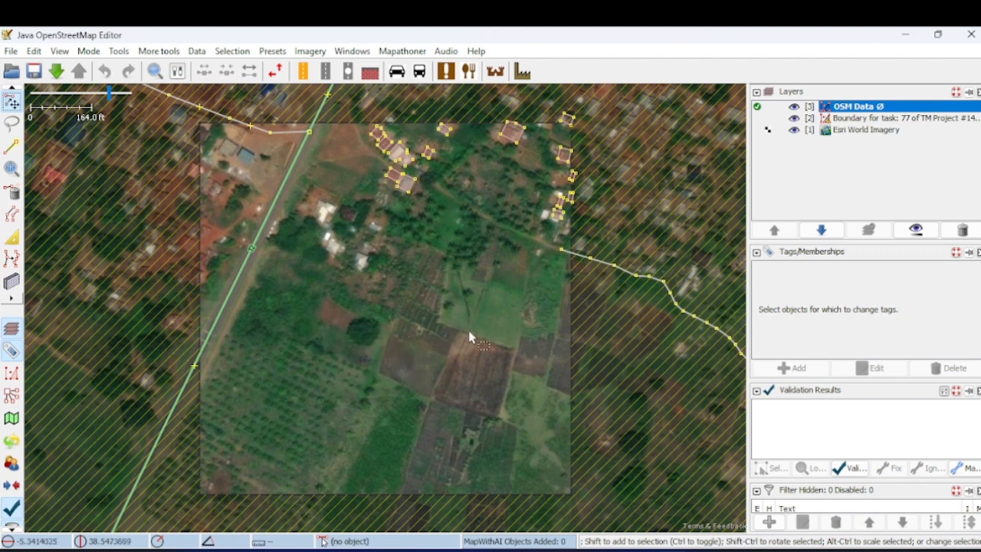
- Draw a seven-node way about 994 ft long from below the northeastern buildings southwest past the task's southern boundary
{"action": "left_click", "coordinate": [10, 148]}
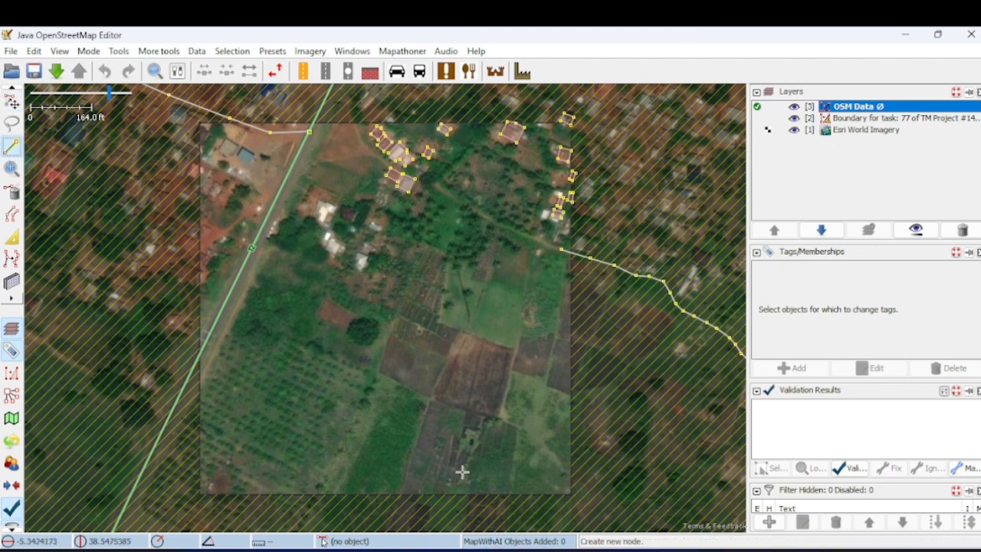
{"action": "left_click", "coordinate": [528, 160]}
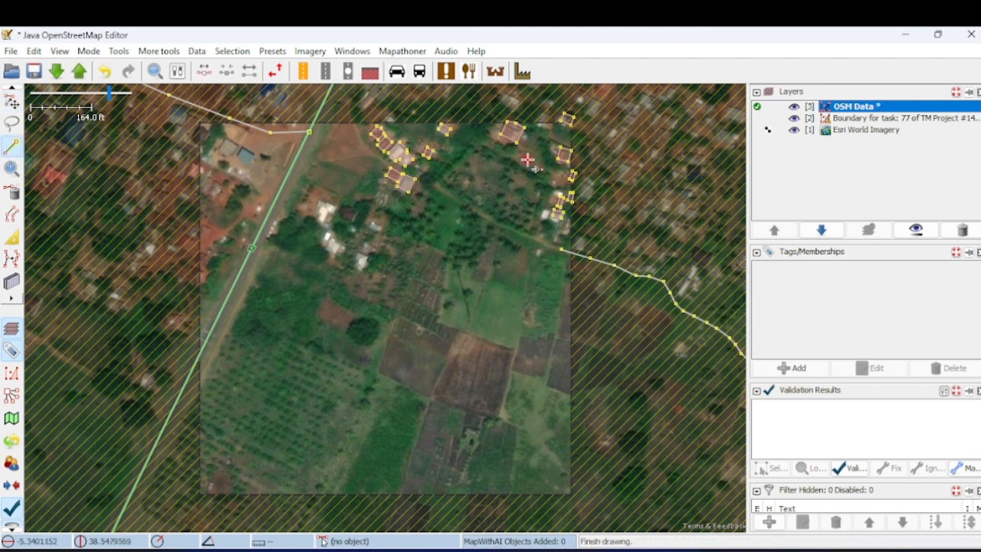
{"action": "left_click", "coordinate": [506, 230]}
{"action": "left_click", "coordinate": [485, 295]}
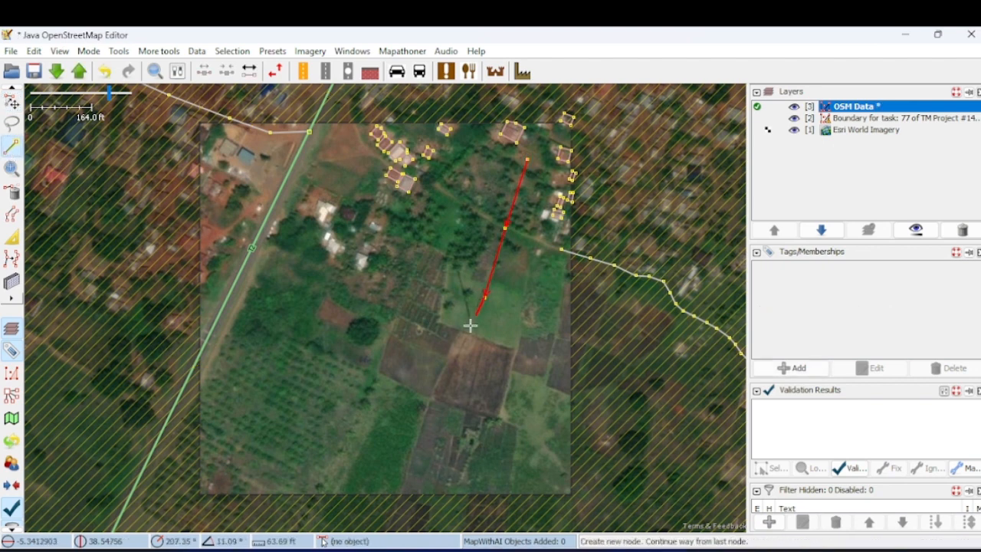
{"action": "left_click", "coordinate": [450, 362]}
{"action": "left_click", "coordinate": [423, 421]}
{"action": "left_click", "coordinate": [407, 477]}
{"action": "left_click", "coordinate": [397, 499]}
{"action": "left_click", "coordinate": [397, 500]}
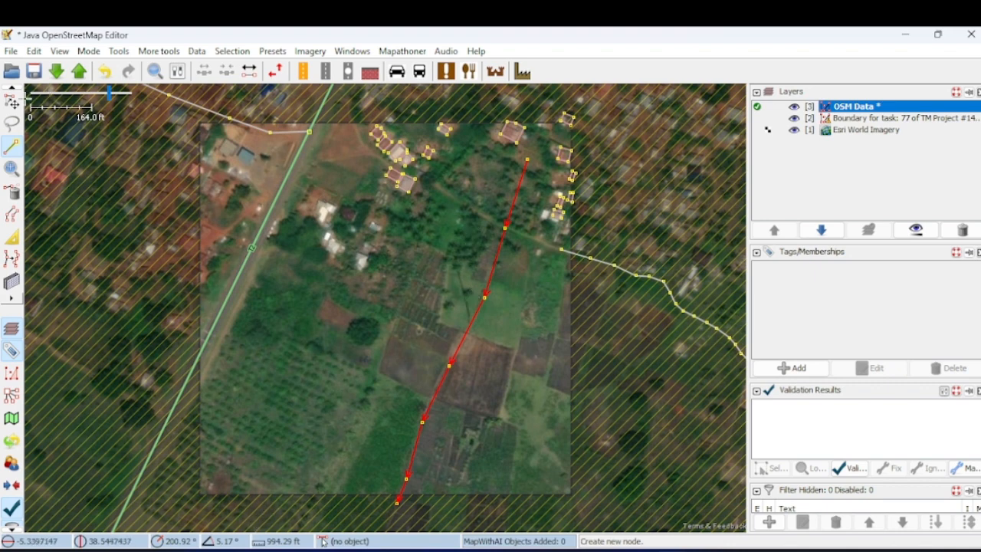
- Select the newly drawn way and apply the Water/Water/River preset to it without optional attributes
{"action": "key", "text": "s"}
{"action": "left_click", "coordinate": [500, 369]}
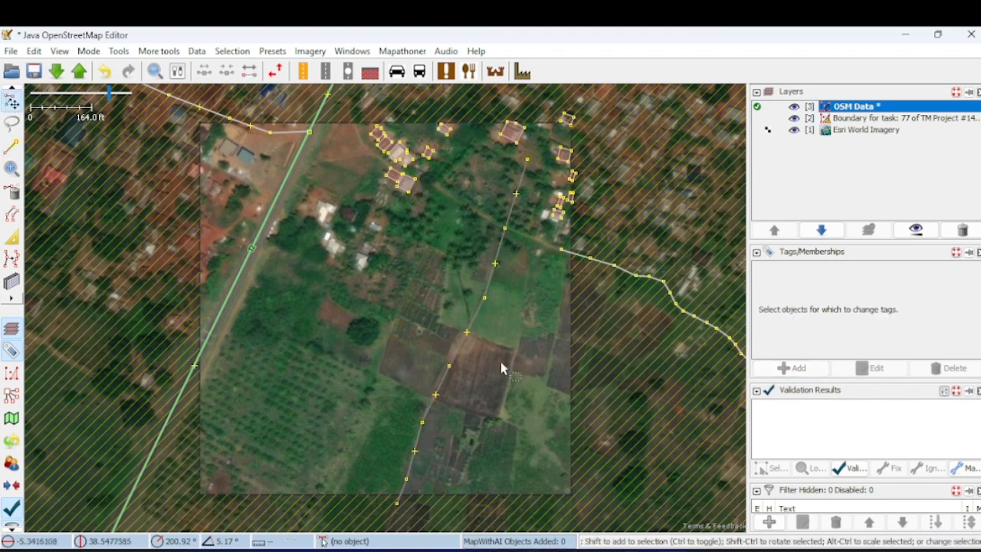
{"action": "left_click", "coordinate": [489, 282]}
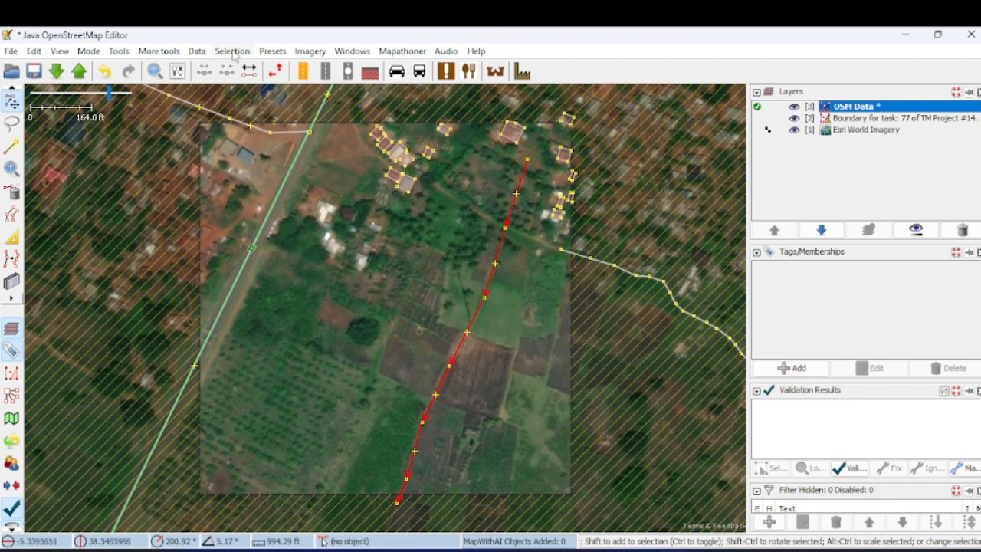
{"action": "left_click", "coordinate": [272, 51]}
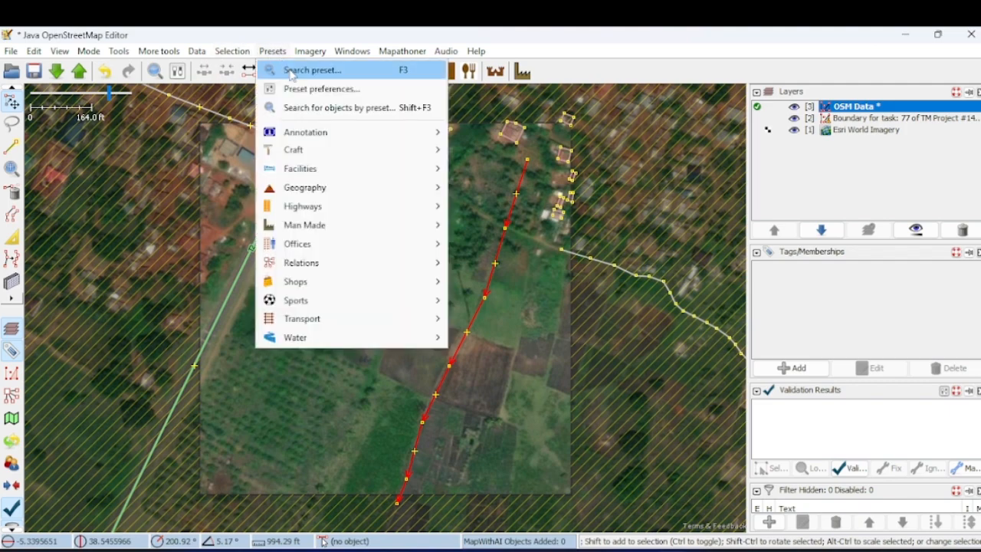
{"action": "left_click", "coordinate": [306, 68]}
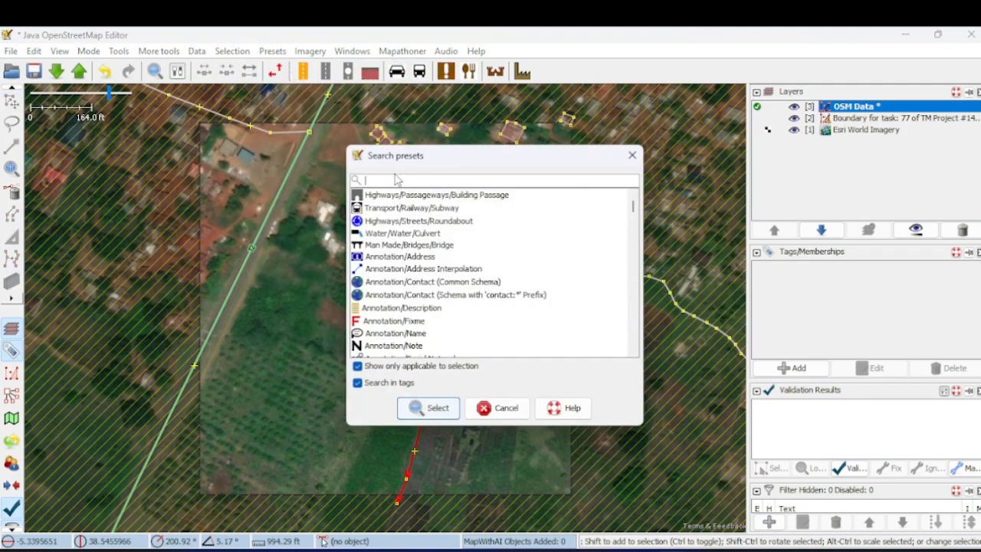
{"action": "type", "text": "river"}
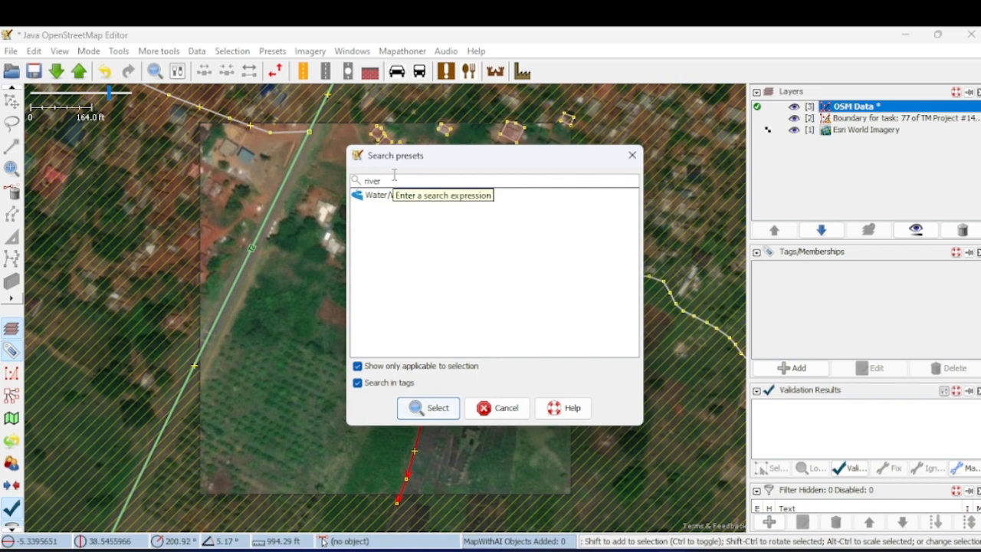
{"action": "left_click", "coordinate": [395, 198]}
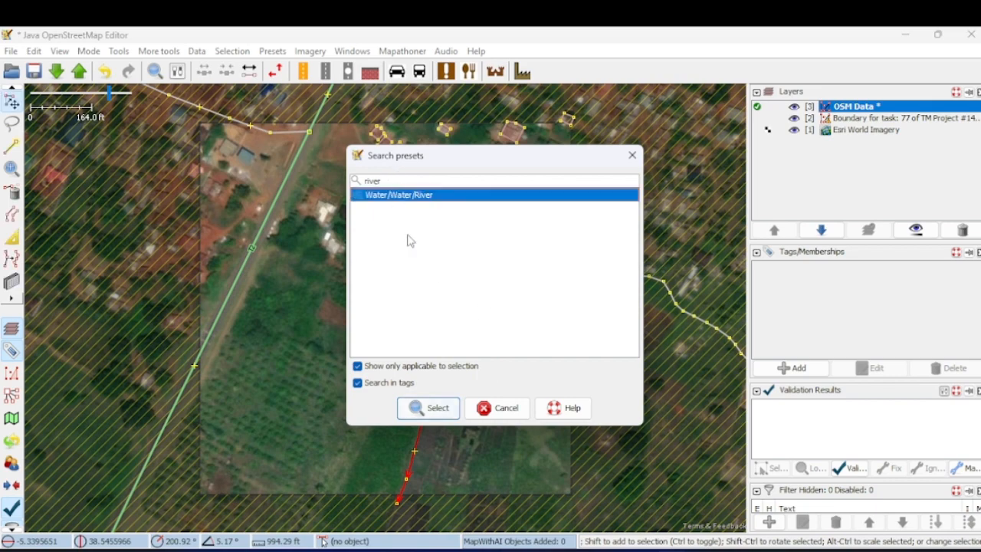
{"action": "left_click", "coordinate": [437, 407]}
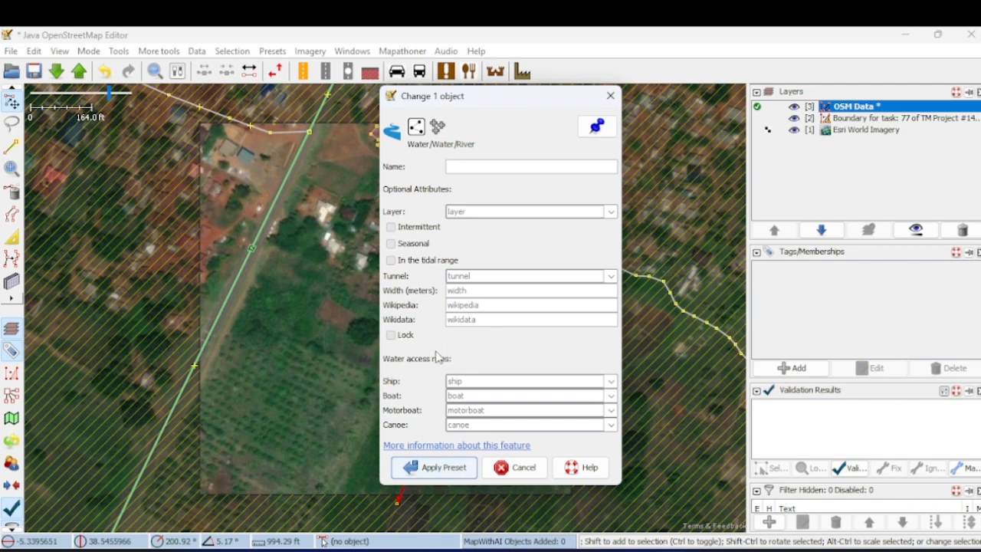
{"action": "left_click", "coordinate": [439, 468]}
{"action": "left_click_drag", "start_coordinate": [370, 360], "coordinate": [370, 361]}
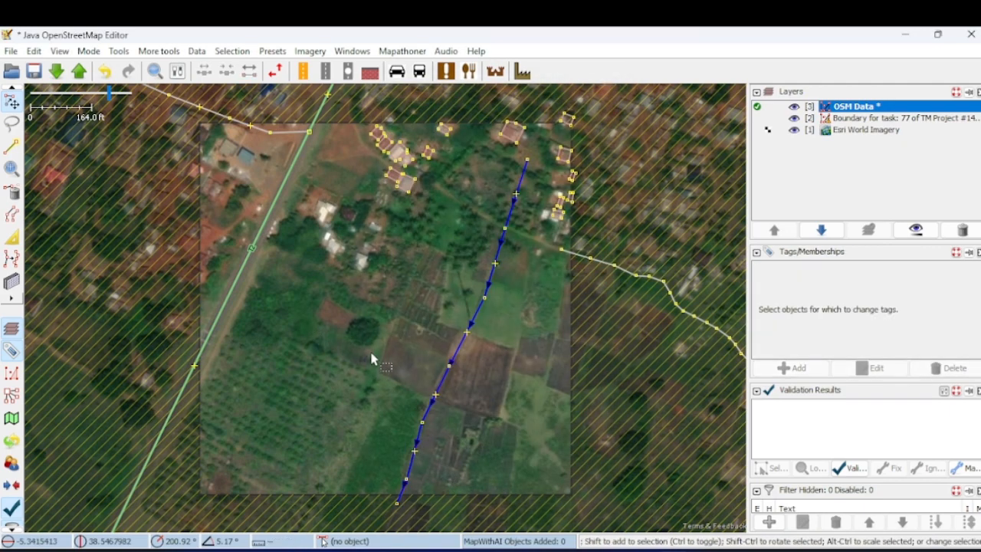
- Check the tags on the river way, then deselect it
{"action": "left_click", "coordinate": [479, 317]}
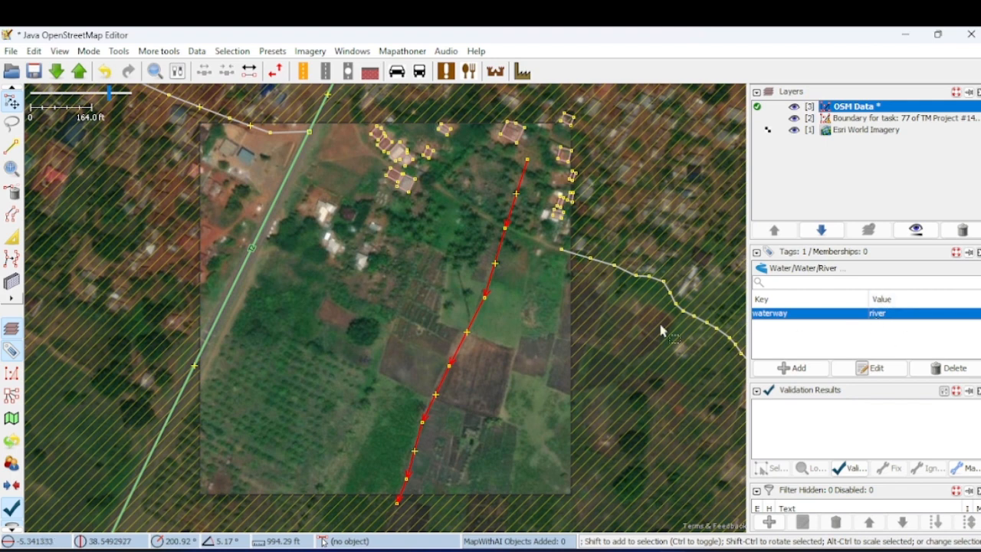
{"action": "left_click", "coordinate": [518, 366]}
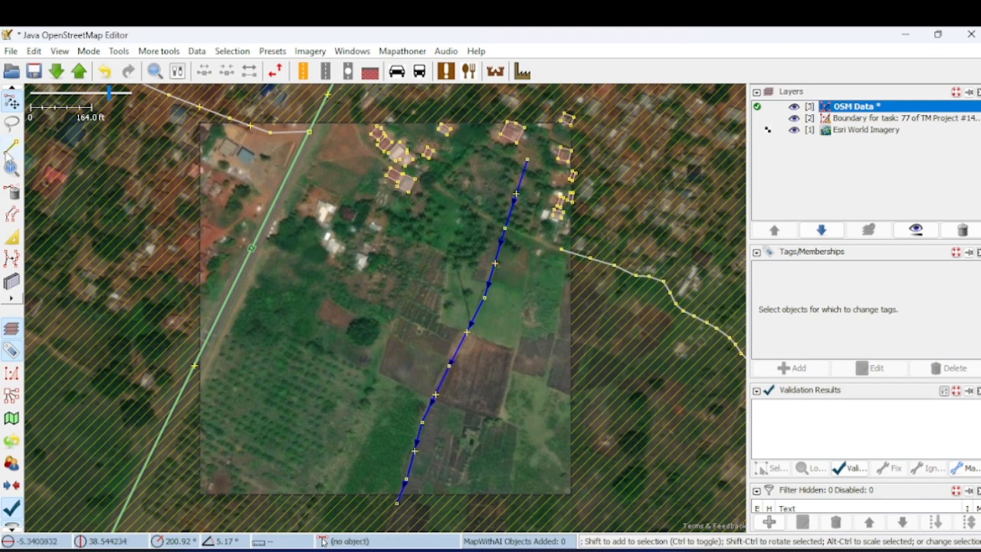
- Extend the residential road from its western end northwest across the river with four nodes following the track
{"action": "left_click", "coordinate": [9, 149]}
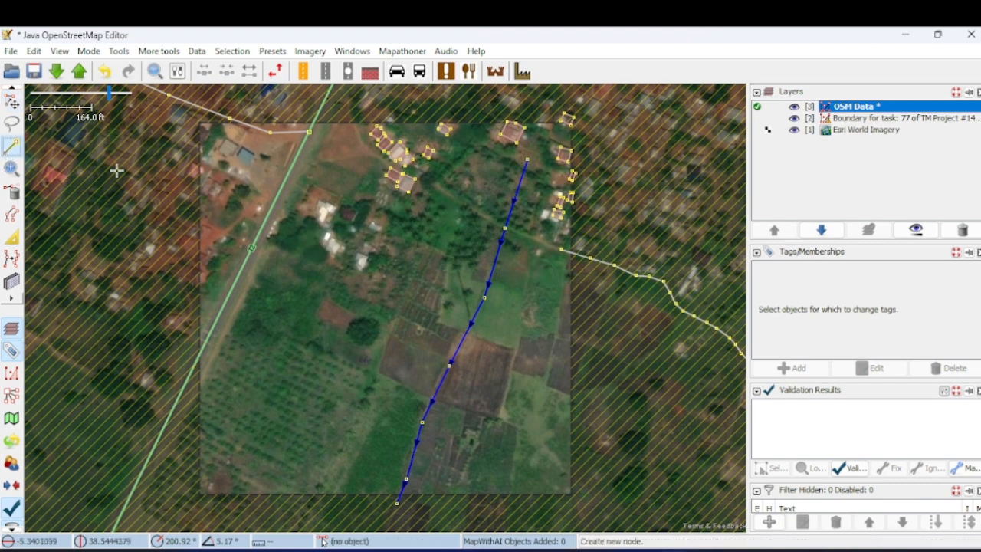
{"action": "scroll", "coordinate": [552, 249], "scroll_direction": "up", "scroll_amount": 3}
{"action": "left_click", "coordinate": [550, 246]}
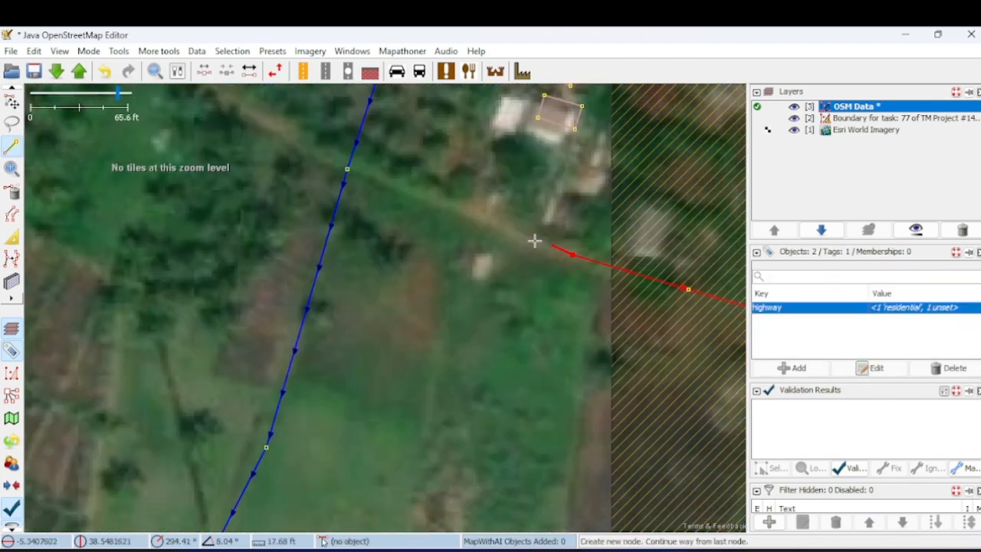
{"action": "left_click", "coordinate": [485, 222]}
{"action": "left_click", "coordinate": [401, 190]}
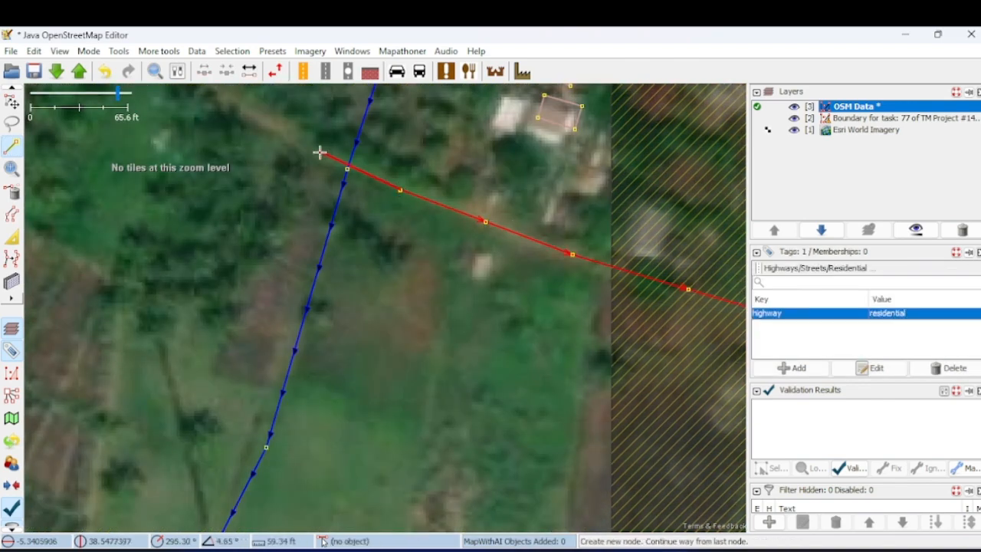
{"action": "left_click", "coordinate": [263, 125]}
{"action": "scroll", "coordinate": [263, 125], "scroll_direction": "down", "scroll_amount": 3}
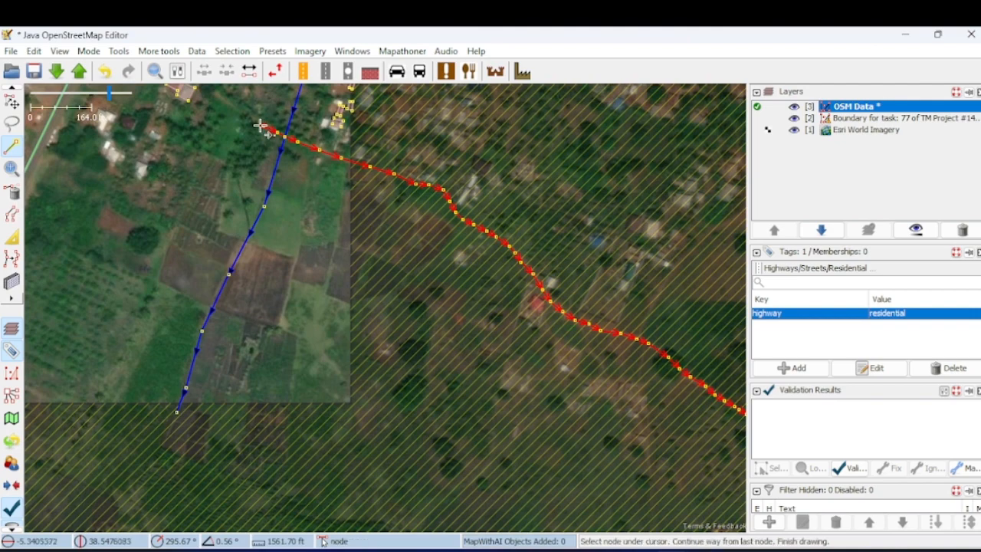
- Continue the residential road northwest with two more nodes, try a node beside the houses and undo that last one
{"action": "left_click_drag", "start_coordinate": [280, 143], "coordinate": [411, 259]}
{"action": "scroll", "coordinate": [385, 222], "scroll_direction": "up", "scroll_amount": 2}
{"action": "left_click", "coordinate": [351, 223]}
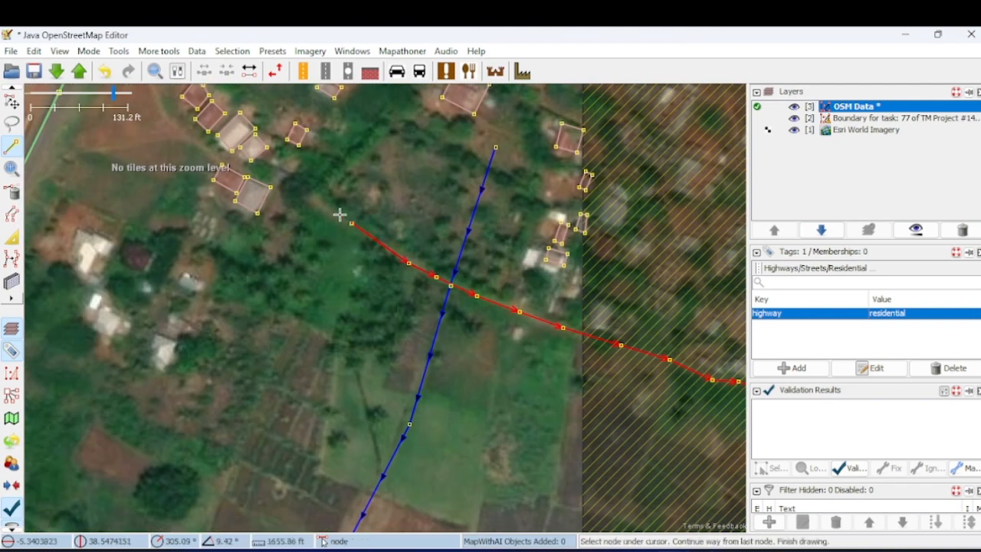
{"action": "left_click", "coordinate": [295, 185]}
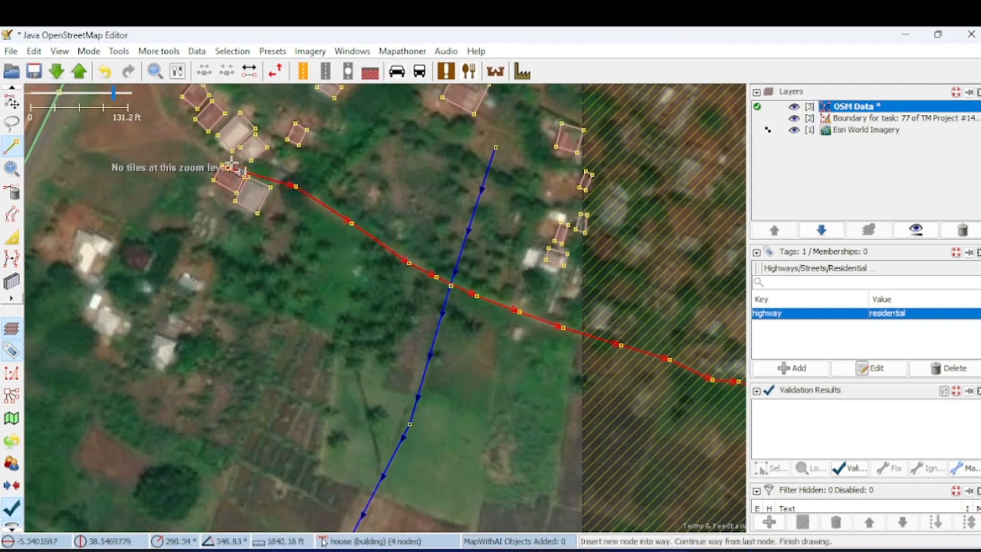
{"action": "left_click", "coordinate": [244, 172]}
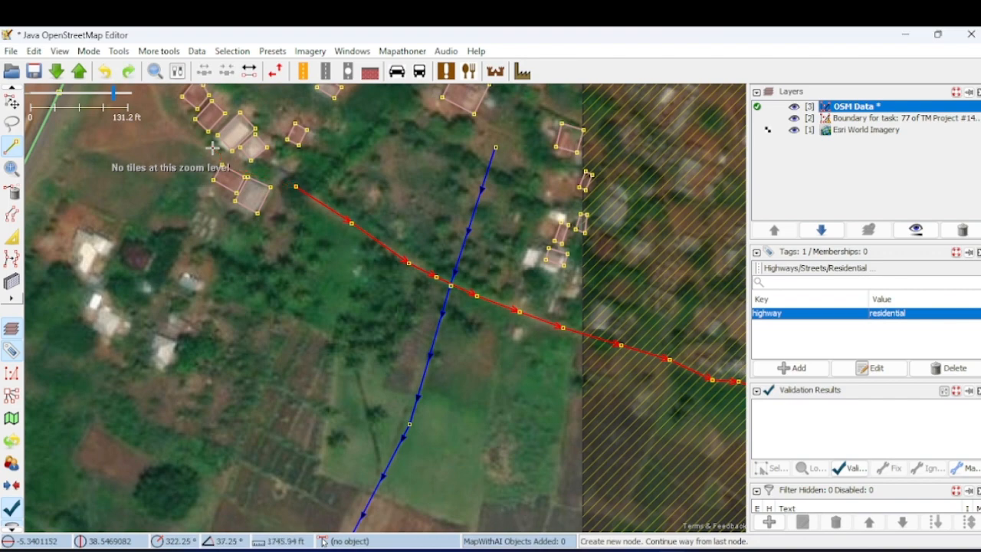
{"action": "key", "text": "ctrl+z"}
- Resume the road from its northwestern end and route it with four nodes through the gap between the mapped houses
{"action": "scroll", "coordinate": [260, 179], "scroll_direction": "up", "scroll_amount": 4}
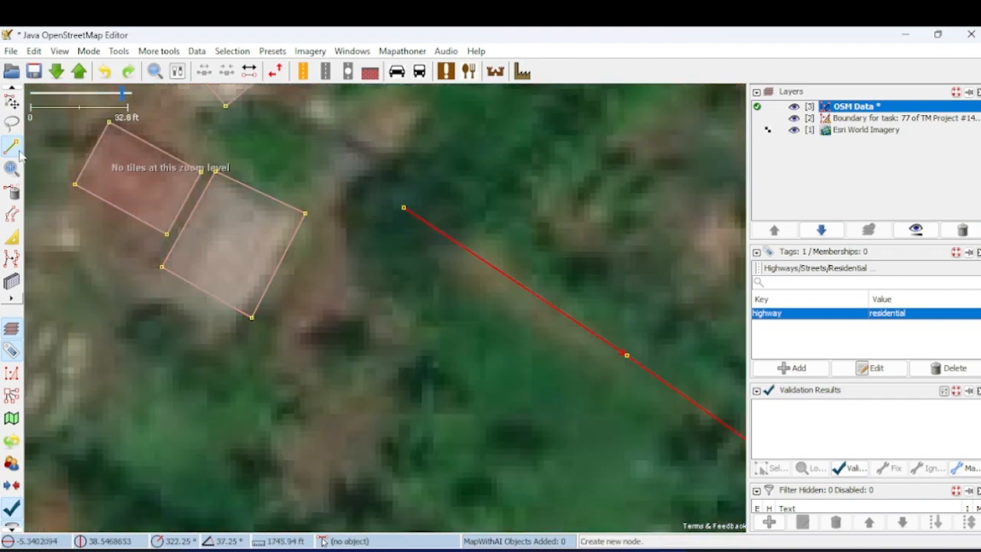
{"action": "left_click", "coordinate": [402, 207]}
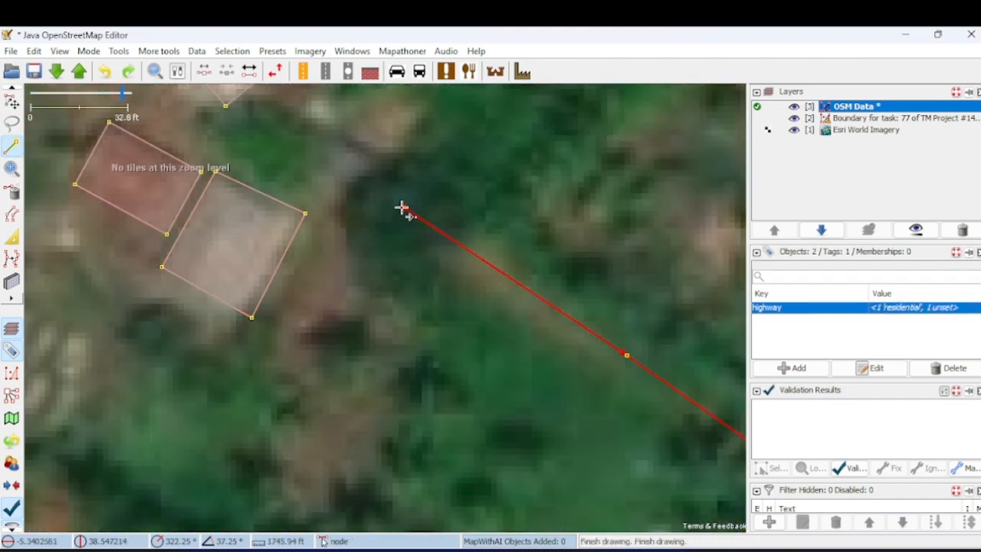
{"action": "scroll", "coordinate": [344, 171], "scroll_direction": "down", "scroll_amount": 2}
{"action": "left_click", "coordinate": [331, 165]}
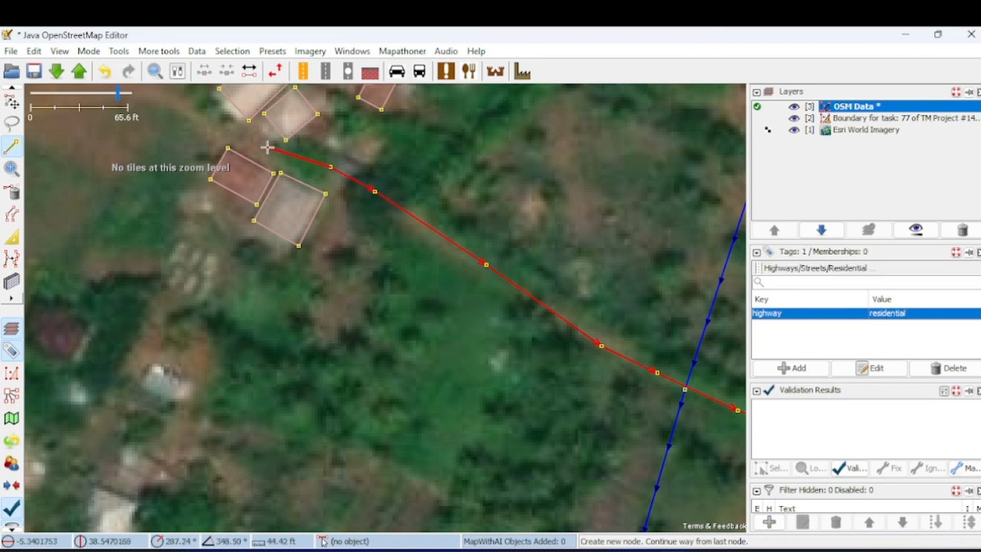
{"action": "left_click", "coordinate": [267, 146]}
{"action": "left_click", "coordinate": [209, 119]}
{"action": "left_click", "coordinate": [181, 102]}
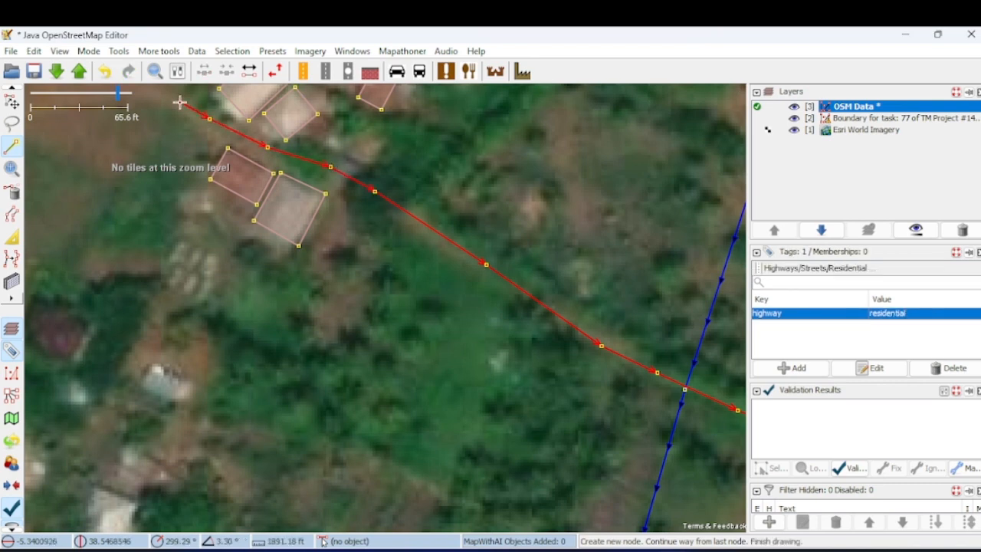
- Continue the road westward over the bare ground and finish it on a shared node with the green diagonal road
{"action": "left_click_drag", "start_coordinate": [181, 102], "coordinate": [350, 222]}
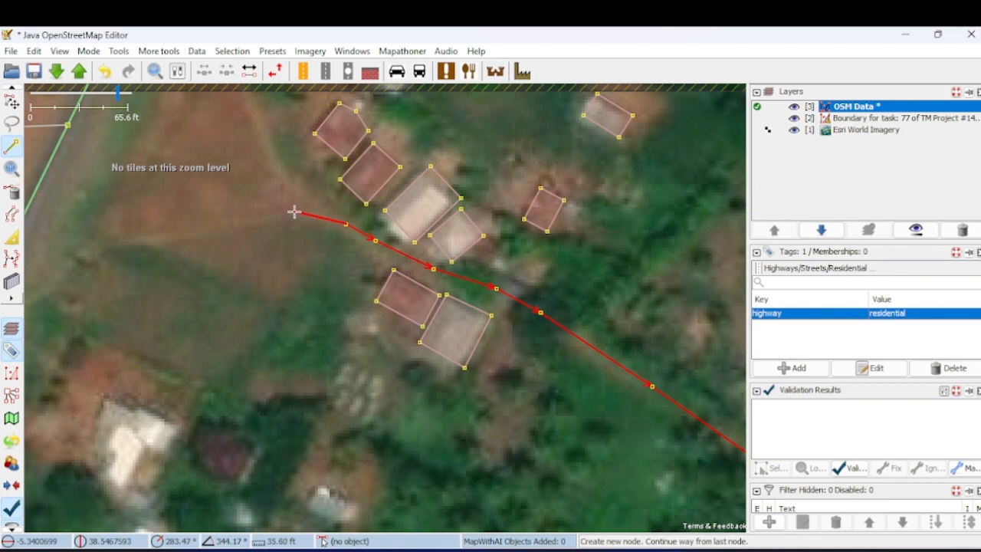
{"action": "scroll", "coordinate": [293, 212], "scroll_direction": "down", "scroll_amount": 2}
{"action": "left_click", "coordinate": [238, 223]}
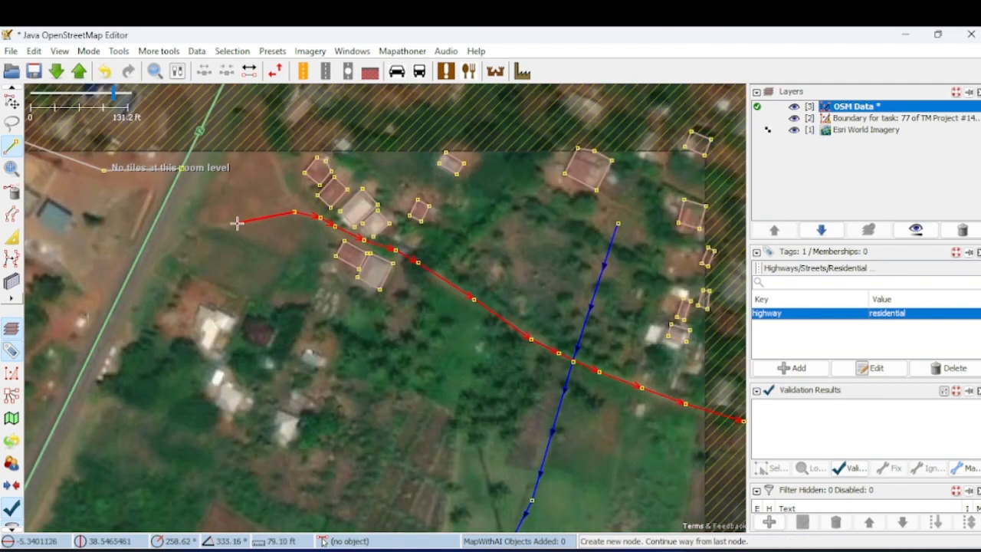
{"action": "left_click", "coordinate": [196, 234]}
{"action": "left_click", "coordinate": [158, 260]}
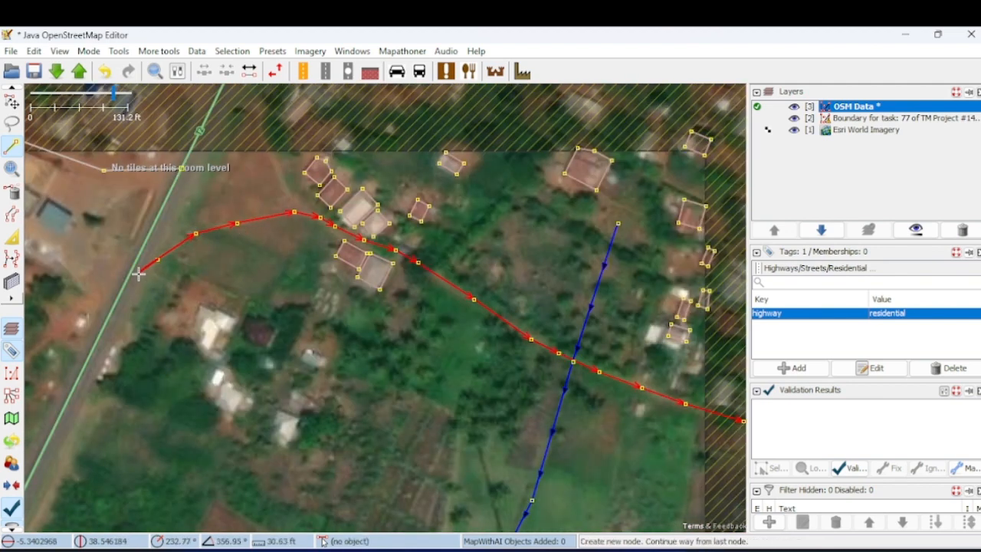
{"action": "double_click", "coordinate": [128, 279]}
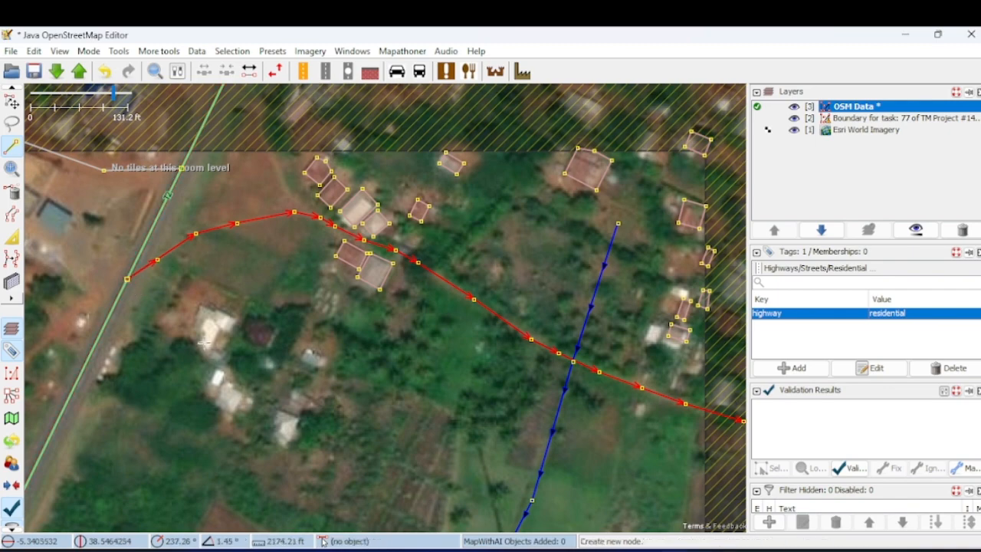
- Select the extended residential road, check its tags and its crossing with the river, then deselect it
{"action": "scroll", "coordinate": [219, 338], "scroll_direction": "down", "scroll_amount": 3}
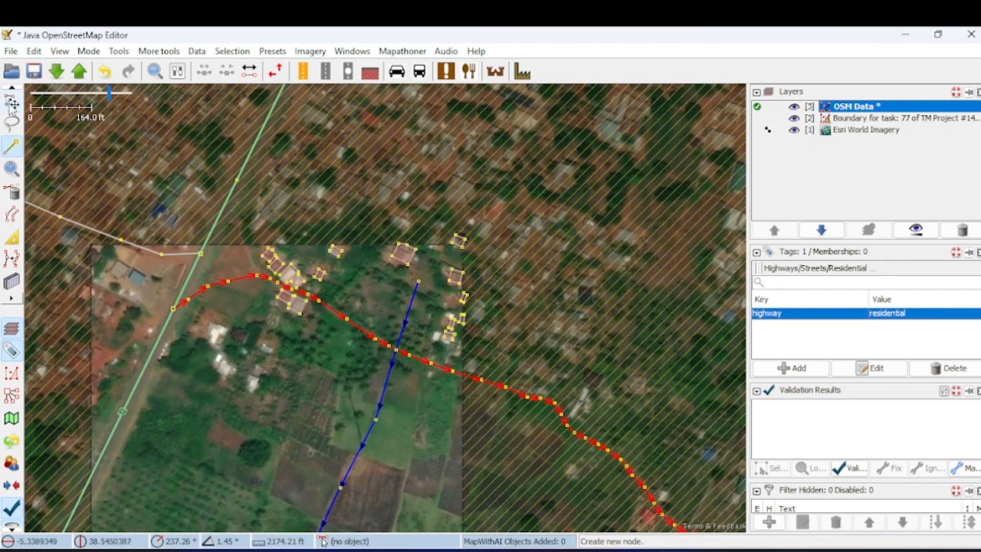
{"action": "left_click", "coordinate": [11, 102]}
{"action": "left_click", "coordinate": [419, 431]}
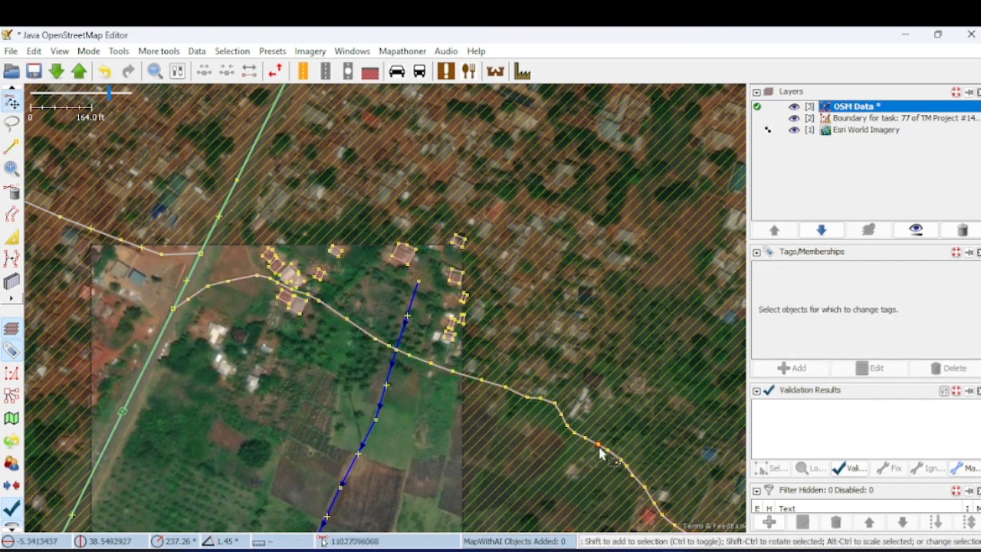
{"action": "left_click", "coordinate": [440, 373]}
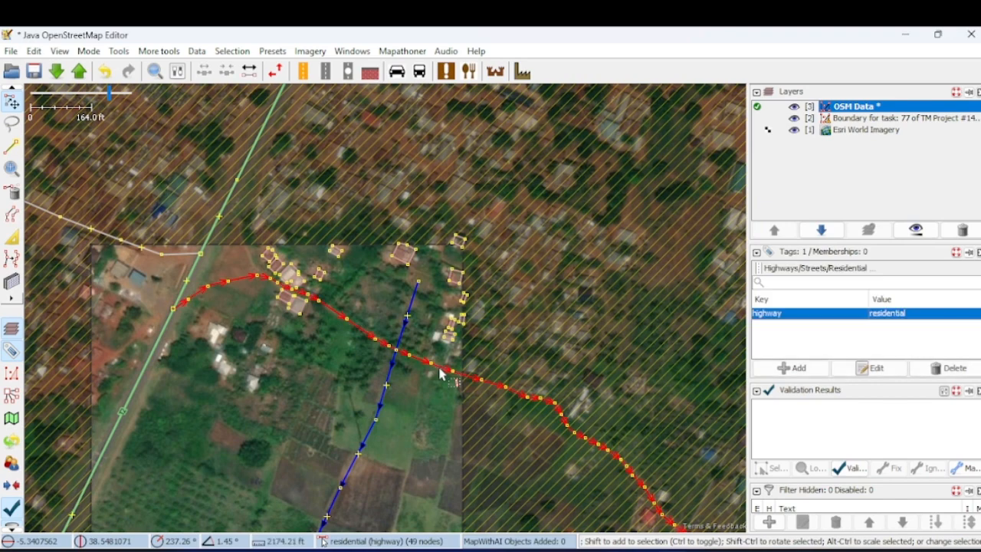
{"action": "scroll", "coordinate": [546, 429], "scroll_direction": "up", "scroll_amount": 2}
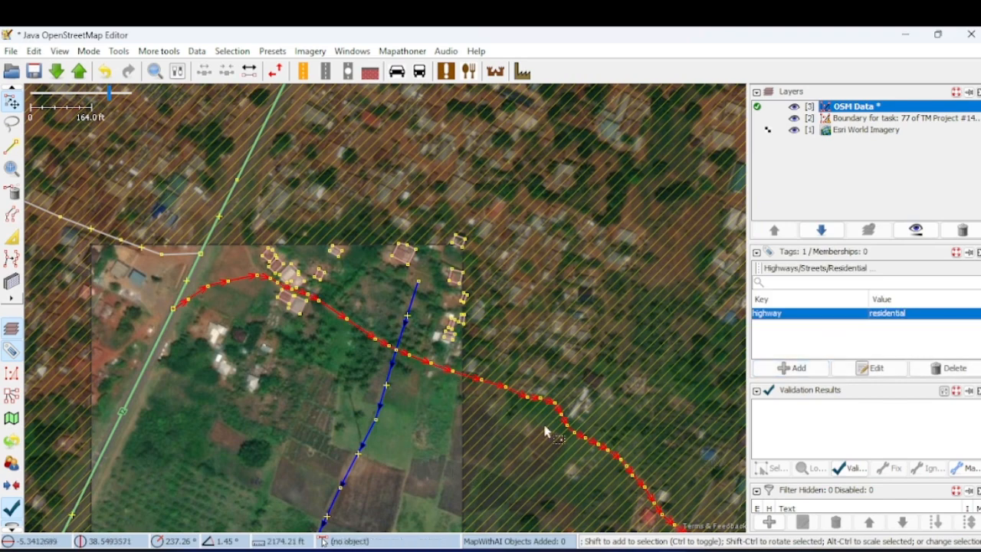
{"action": "scroll", "coordinate": [425, 399], "scroll_direction": "up", "scroll_amount": 2}
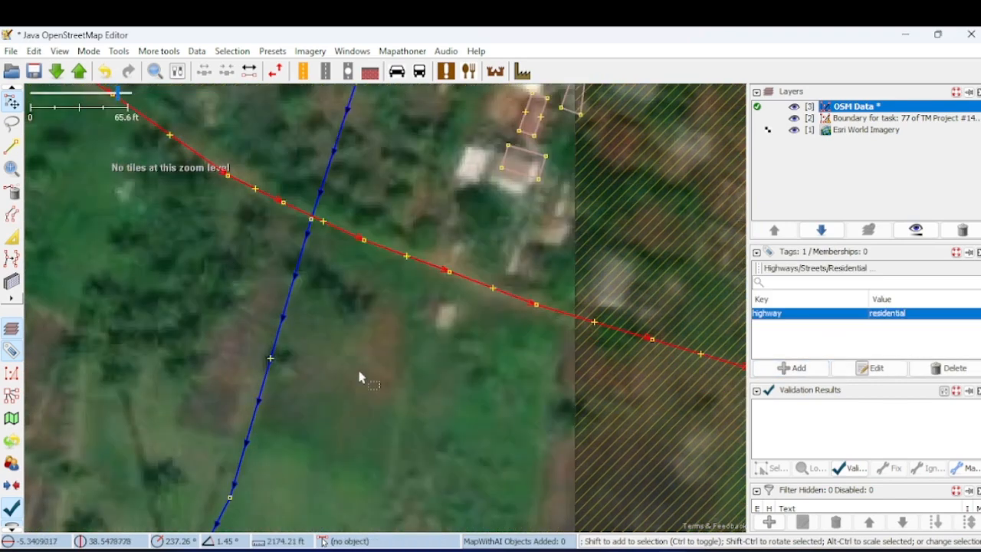
{"action": "left_click", "coordinate": [384, 332]}
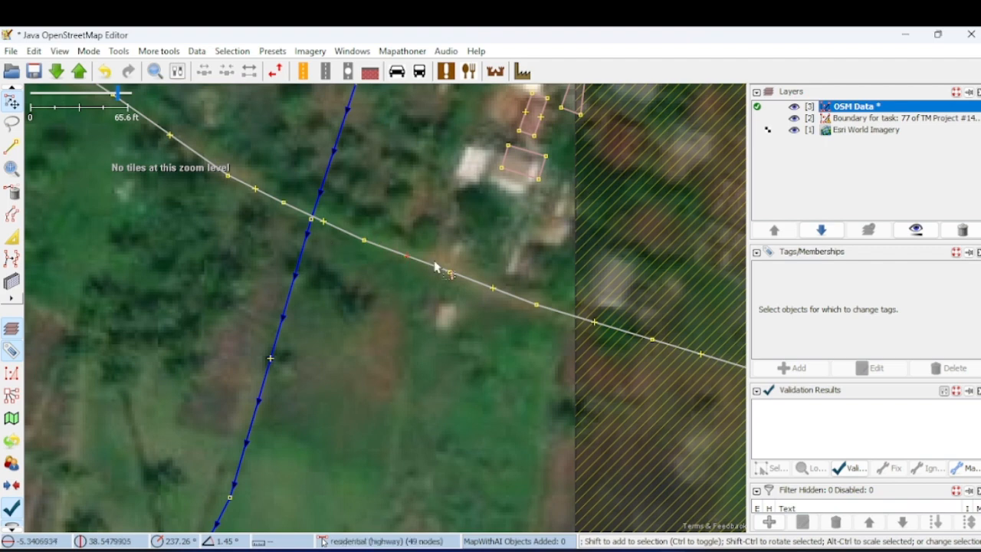
- Start the upload to run the validator, highlight the crossing highway/waterway finding, and cancel the upload
{"action": "left_click", "coordinate": [78, 71]}
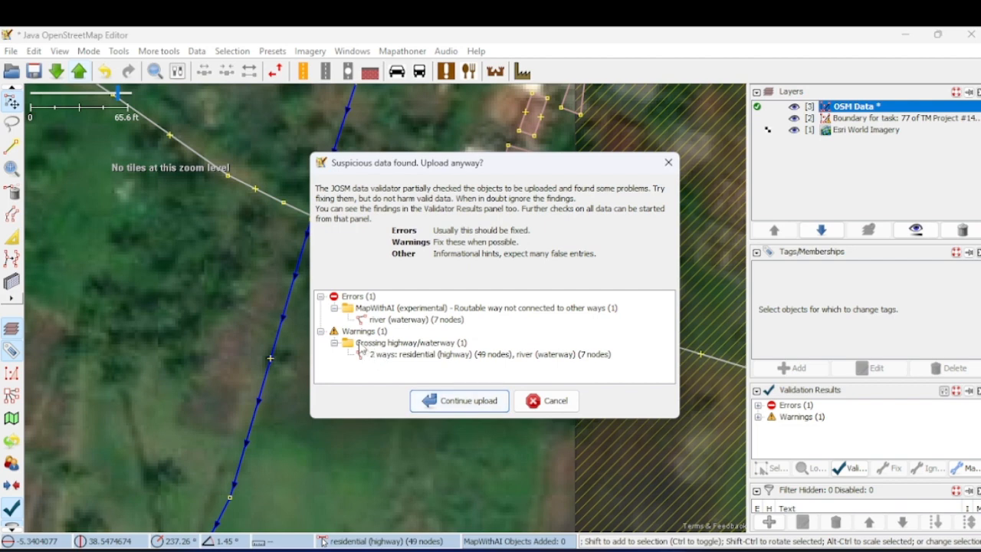
{"action": "left_click", "coordinate": [361, 345]}
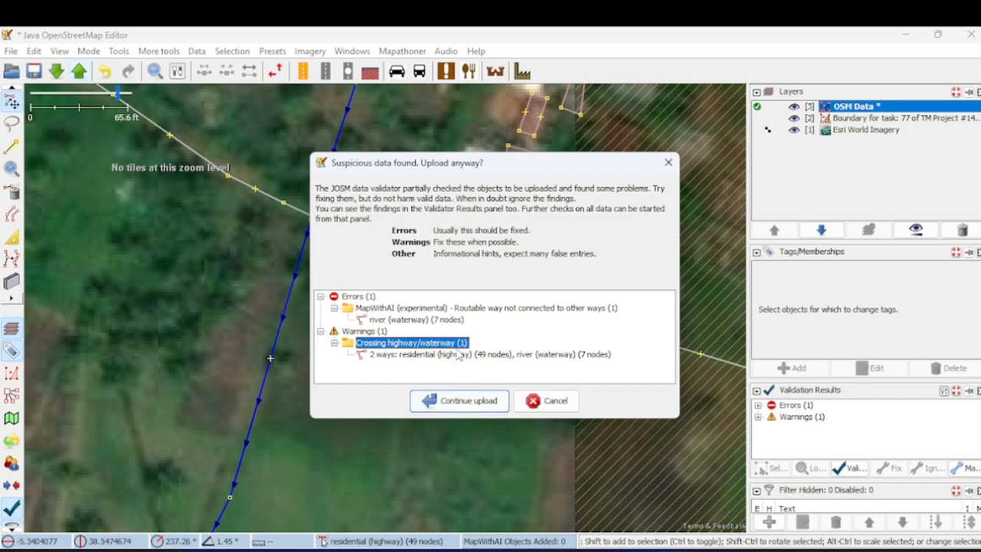
{"action": "left_click", "coordinate": [562, 401]}
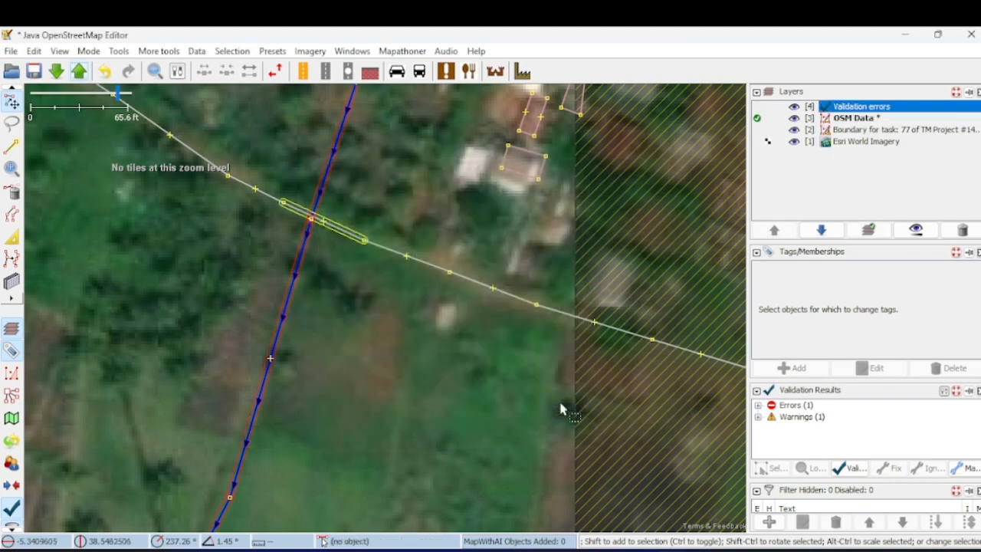
- Examine the flagged crossing between the residential road and the river, then check the road's tags
{"action": "scroll", "coordinate": [307, 224], "scroll_direction": "up", "scroll_amount": 5}
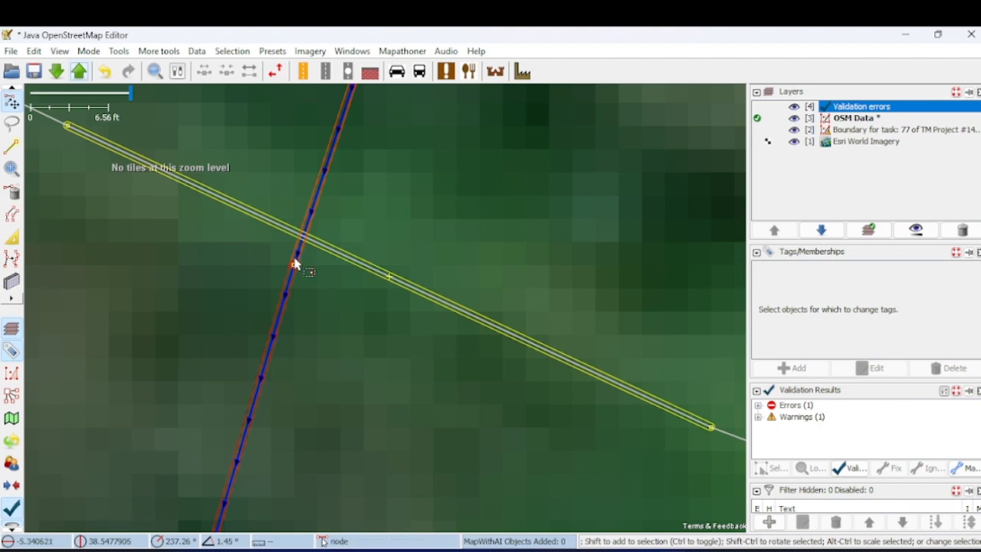
{"action": "scroll", "coordinate": [307, 289], "scroll_direction": "down", "scroll_amount": 3}
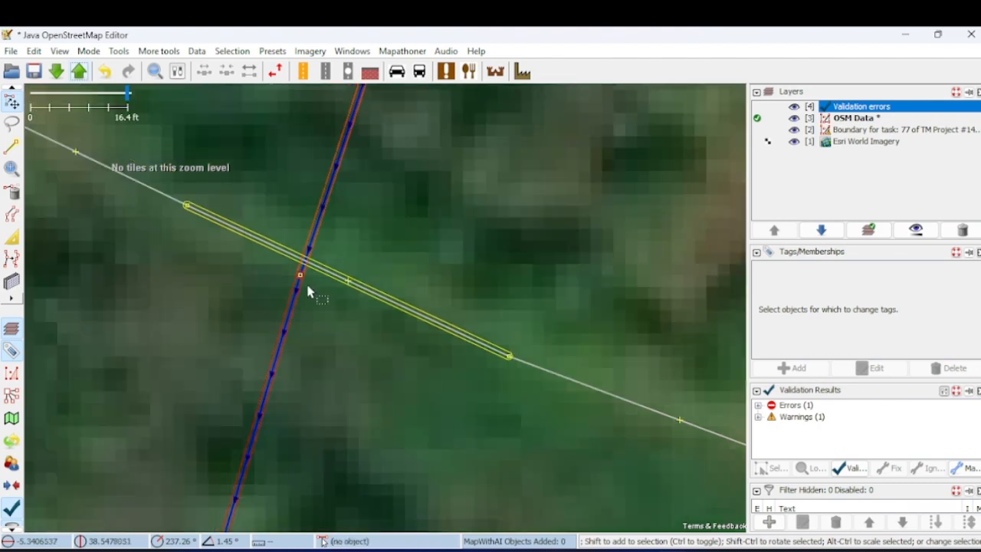
{"action": "scroll", "coordinate": [349, 268], "scroll_direction": "down", "scroll_amount": 3}
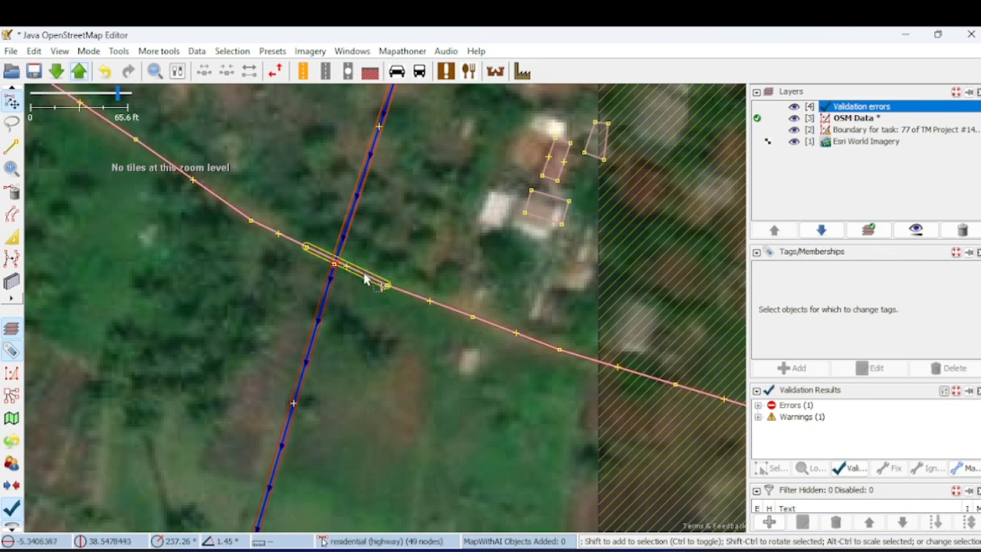
{"action": "scroll", "coordinate": [338, 263], "scroll_direction": "up", "scroll_amount": 2}
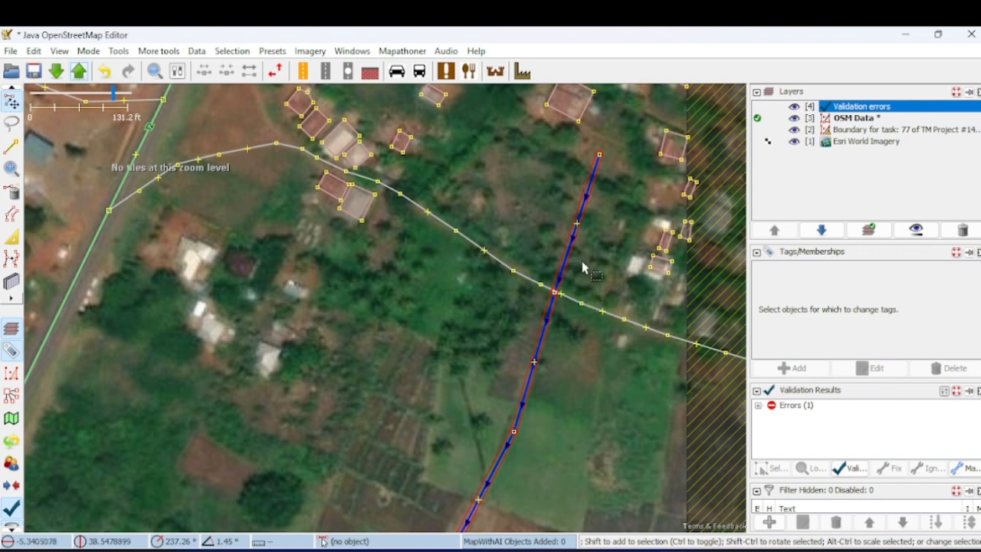
{"action": "left_click", "coordinate": [613, 320]}
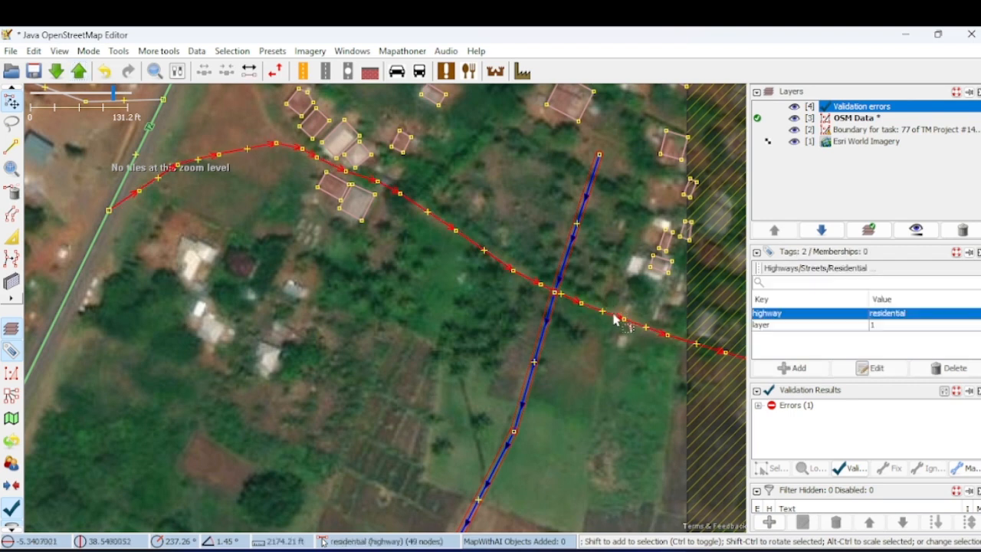
{"action": "left_click", "coordinate": [590, 284]}
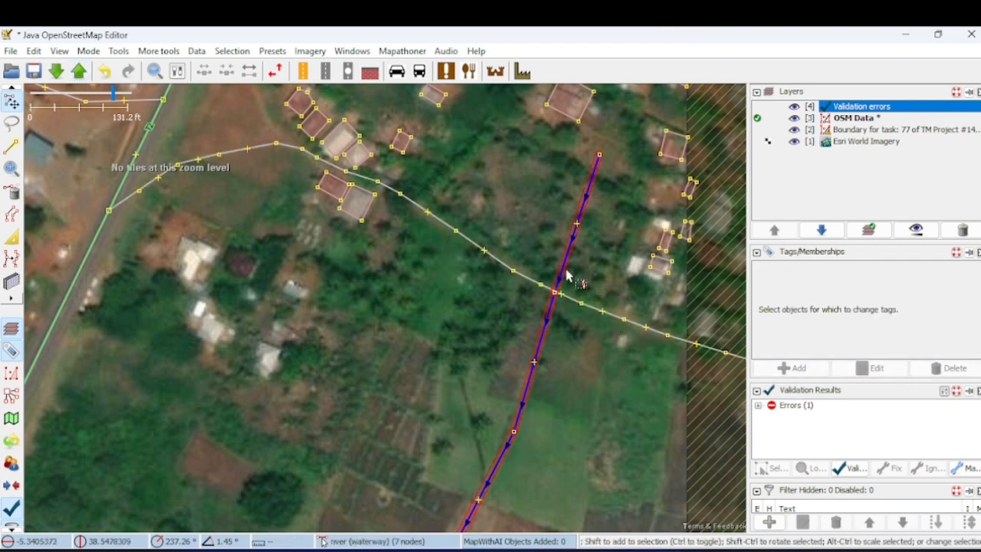
{"action": "left_click", "coordinate": [568, 276]}
{"action": "left_click", "coordinate": [595, 282]}
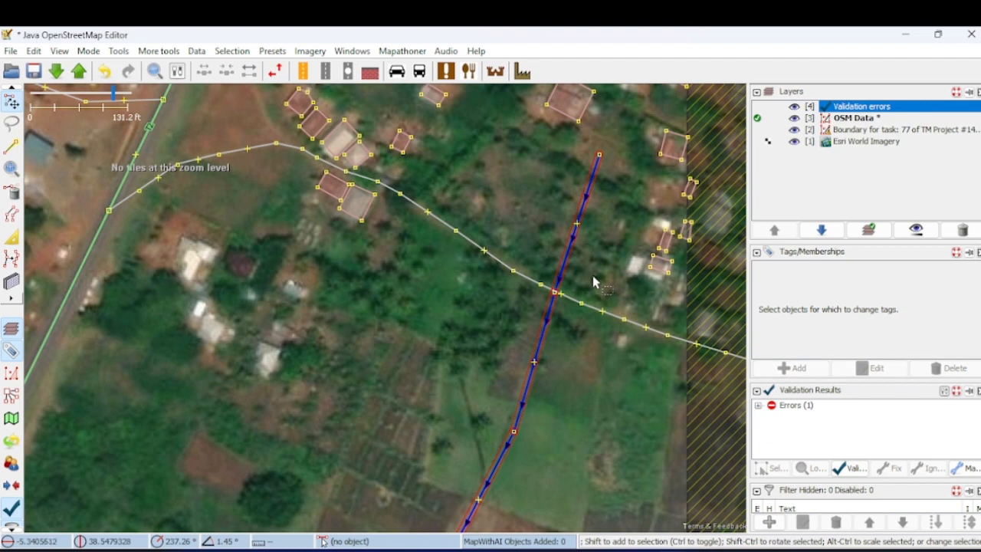
- Select the residential road crossing the river, apply the Residential street preset to it with layer 1, and deselect it
{"action": "left_click", "coordinate": [495, 263]}
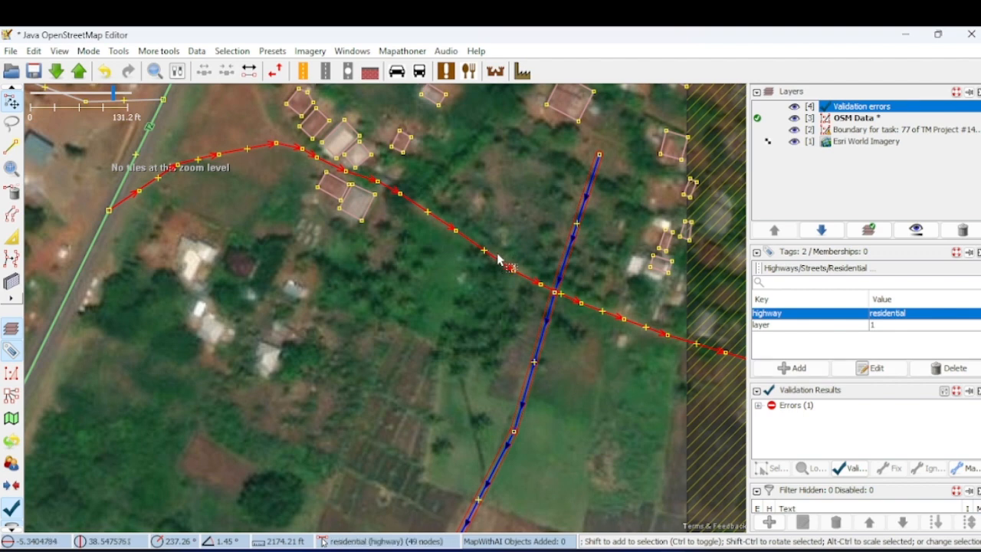
{"action": "left_click", "coordinate": [272, 52]}
{"action": "mouse_move", "coordinate": [355, 217]}
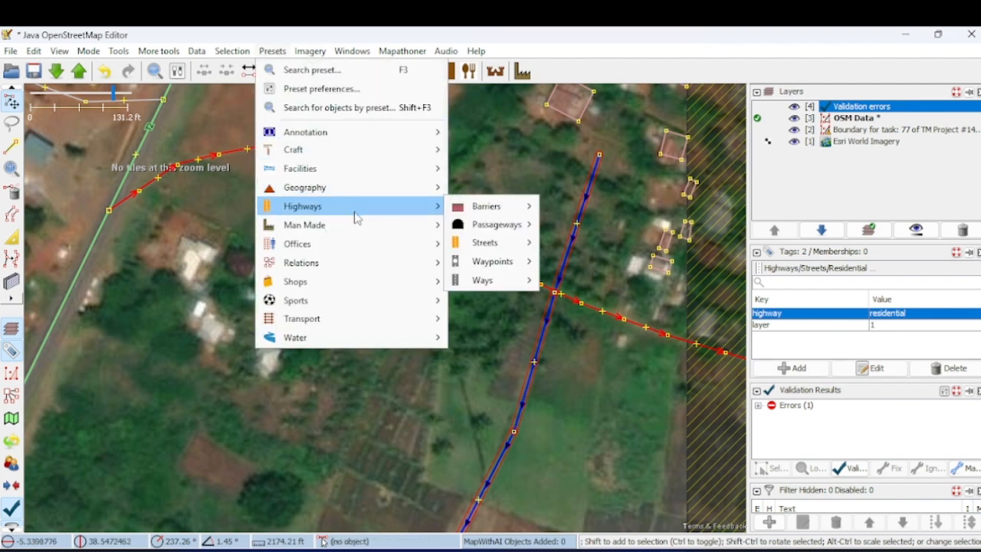
{"action": "mouse_move", "coordinate": [484, 242]}
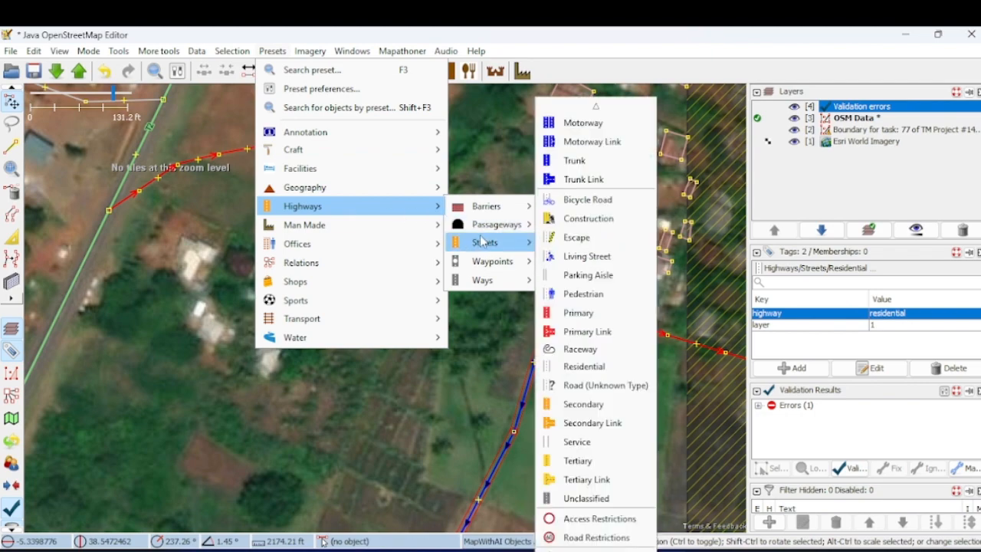
{"action": "left_click", "coordinate": [584, 370]}
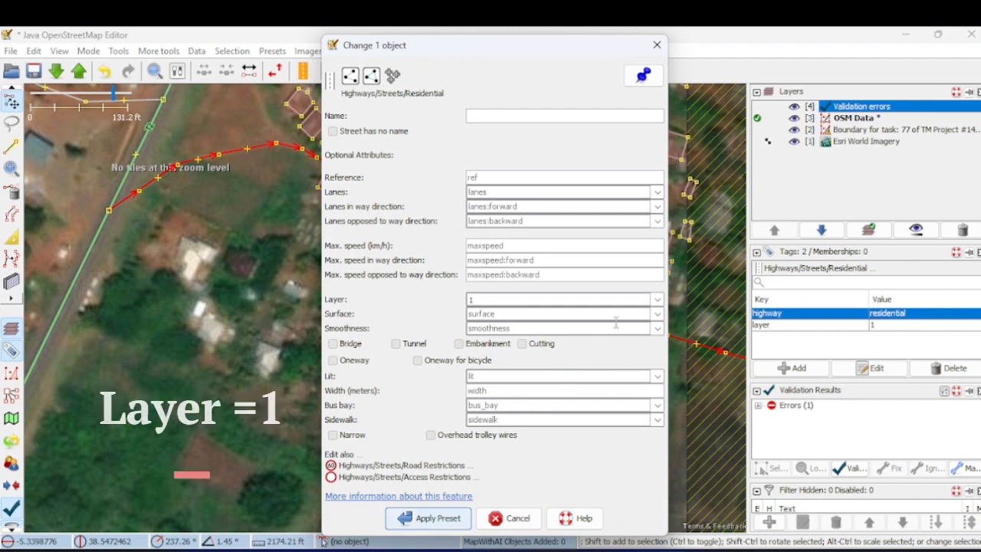
{"action": "left_click", "coordinate": [657, 300]}
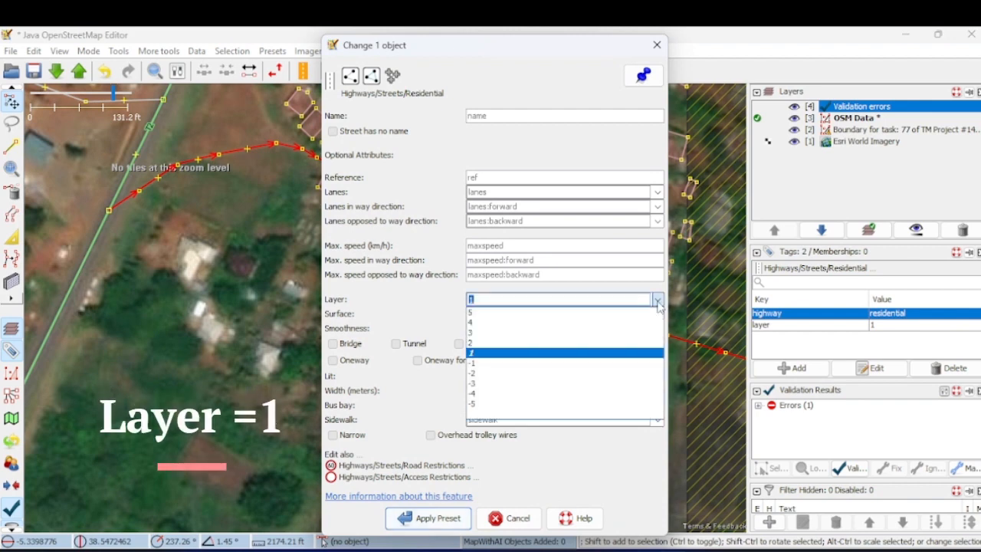
{"action": "left_click", "coordinate": [506, 354]}
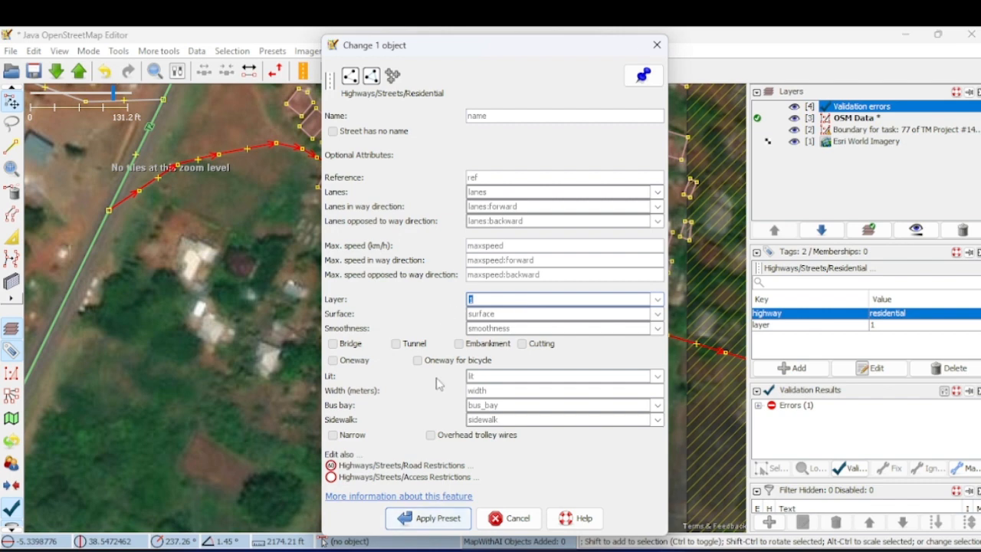
{"action": "left_click", "coordinate": [437, 519]}
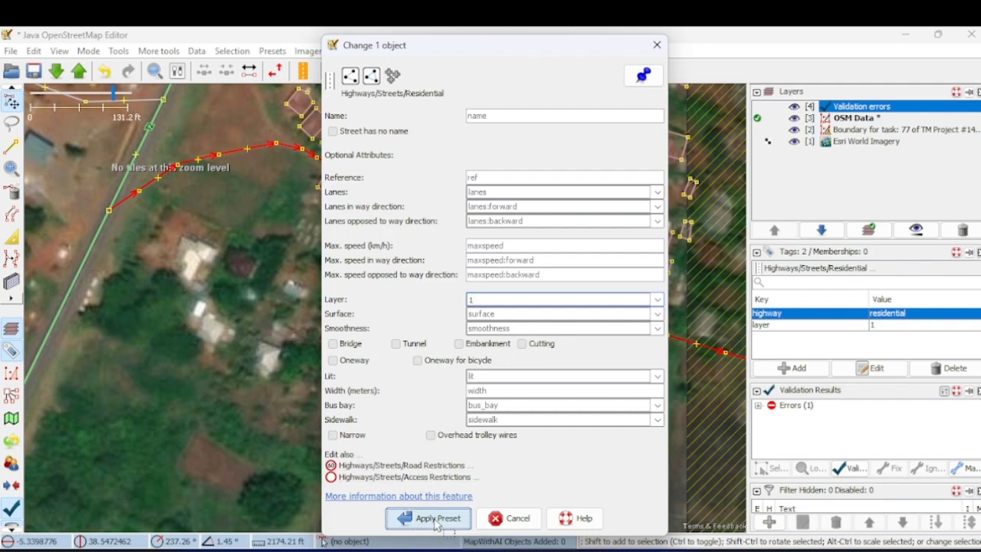
{"action": "left_click", "coordinate": [605, 395]}
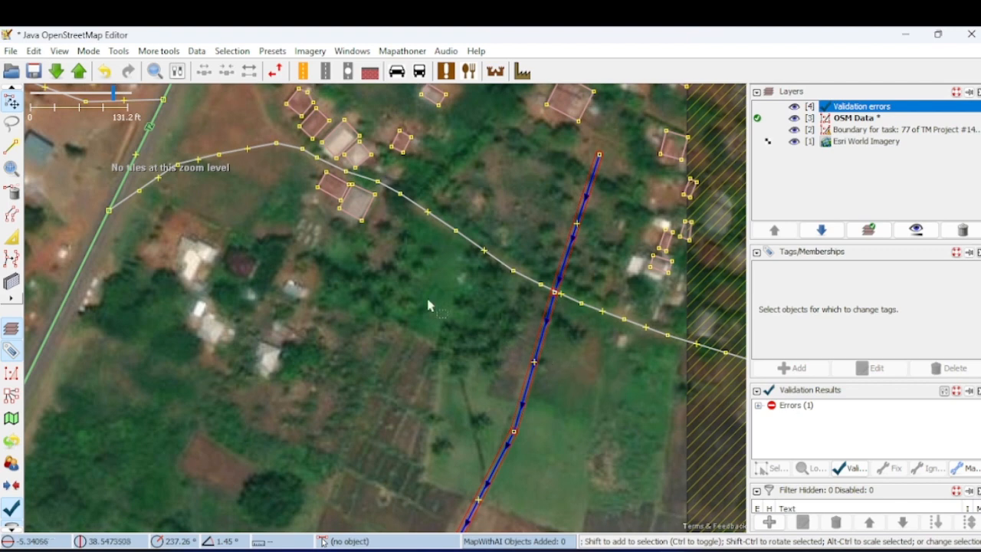
- Start the upload to rerun the validator, cancel the upload, and examine where the road crosses the river
{"action": "left_click", "coordinate": [80, 72]}
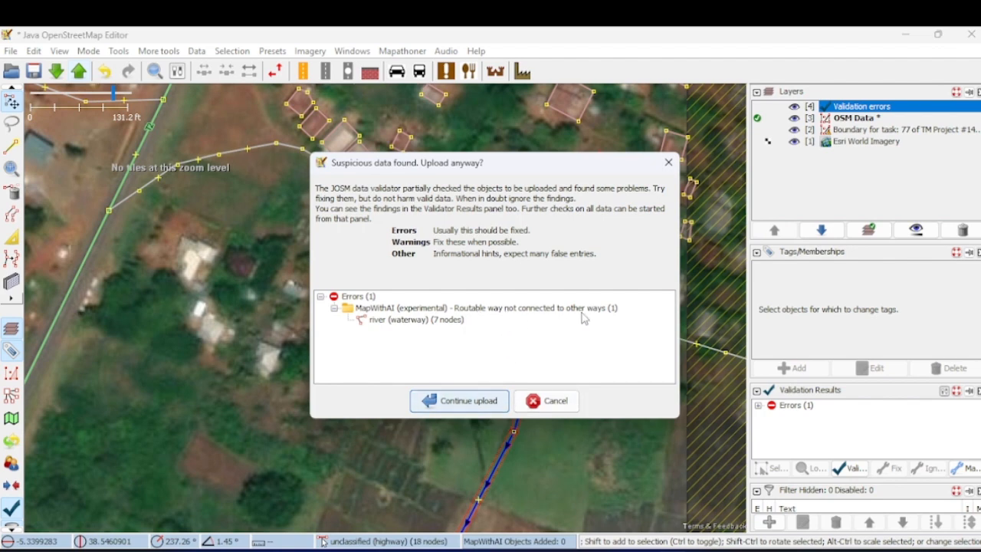
{"action": "left_click", "coordinate": [555, 401]}
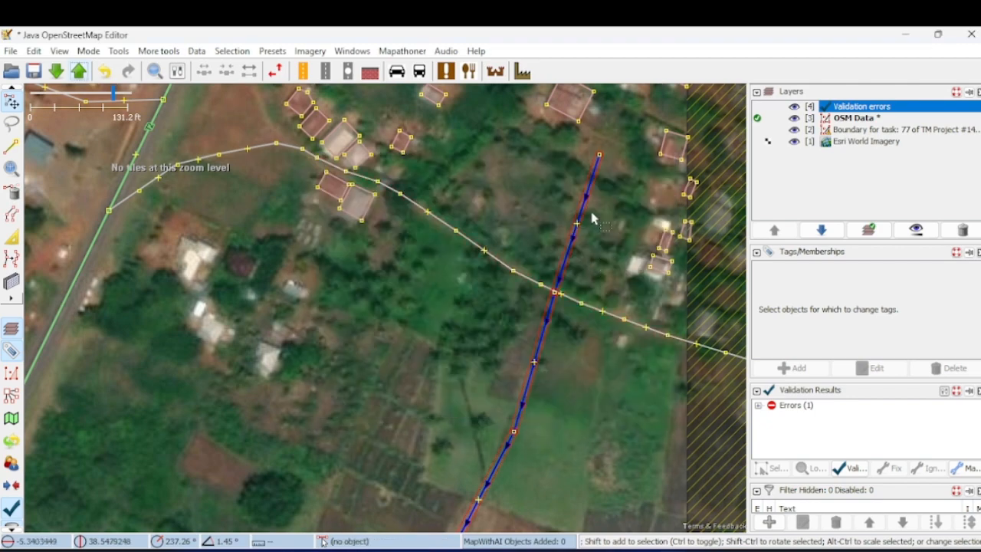
{"action": "scroll", "coordinate": [597, 165], "scroll_direction": "down", "scroll_amount": 3}
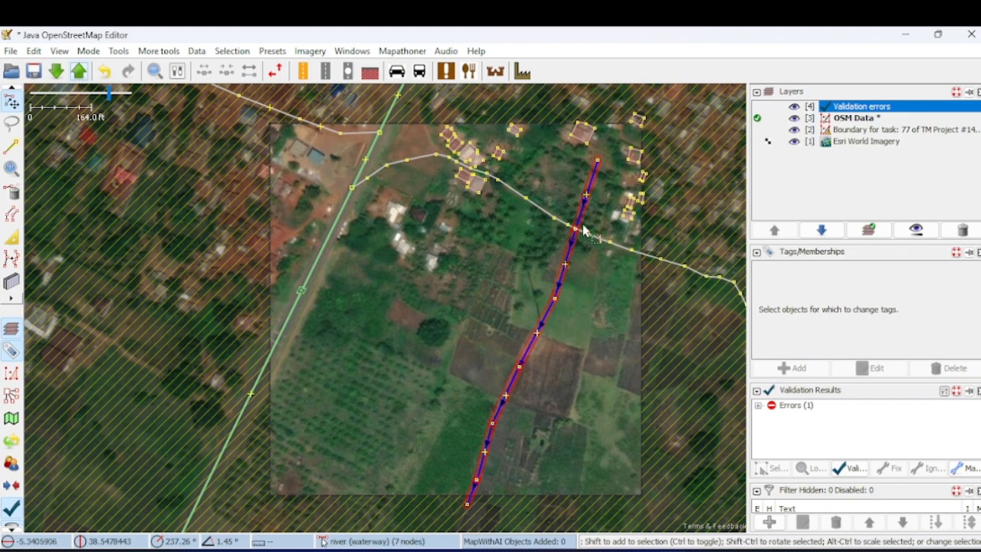
{"action": "scroll", "coordinate": [583, 230], "scroll_direction": "up", "scroll_amount": 2}
{"action": "scroll", "coordinate": [581, 231], "scroll_direction": "up", "scroll_amount": 6}
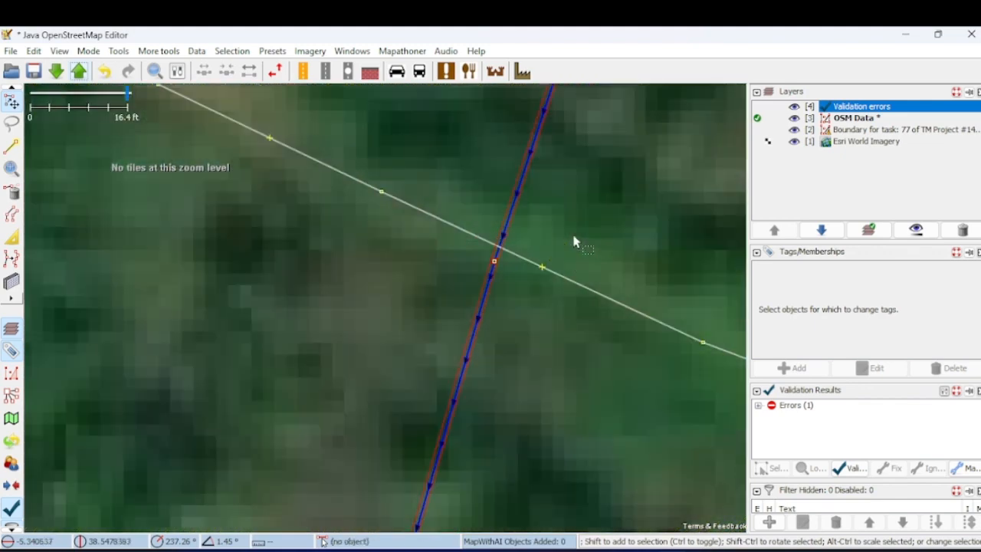
{"action": "scroll", "coordinate": [574, 243], "scroll_direction": "down", "scroll_amount": 2}
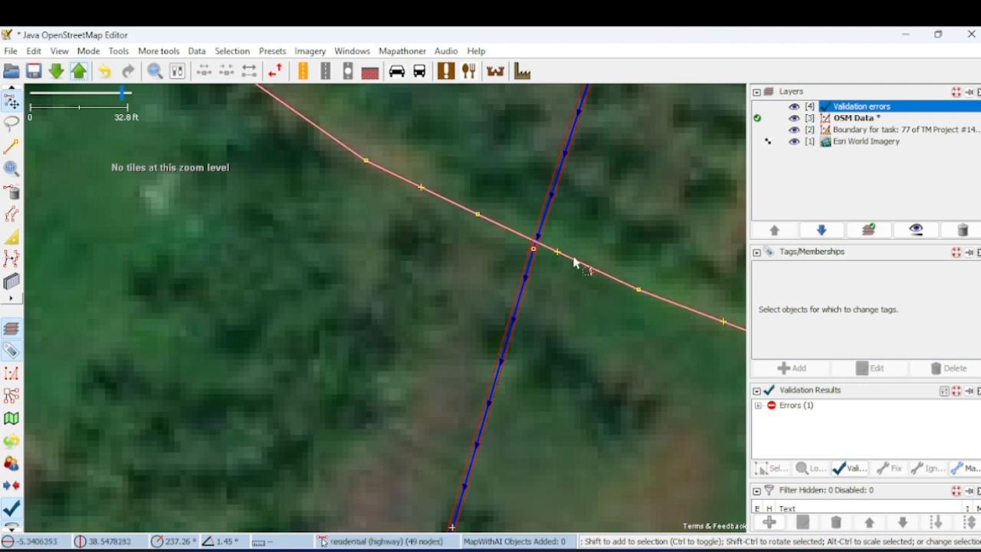
- Insert two new nodes into the residential road, one close to each side of the river
{"action": "left_click", "coordinate": [11, 147]}
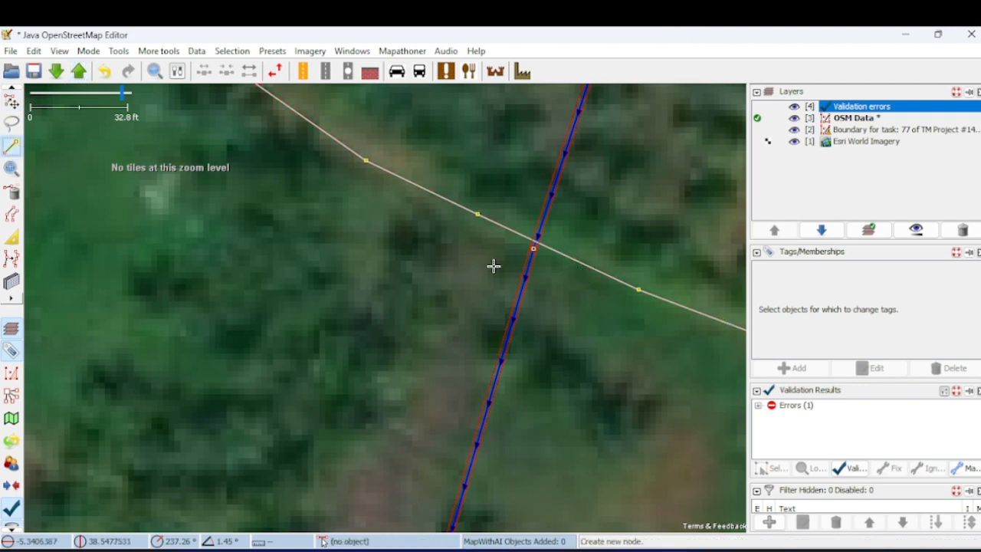
{"action": "left_click", "coordinate": [509, 230]}
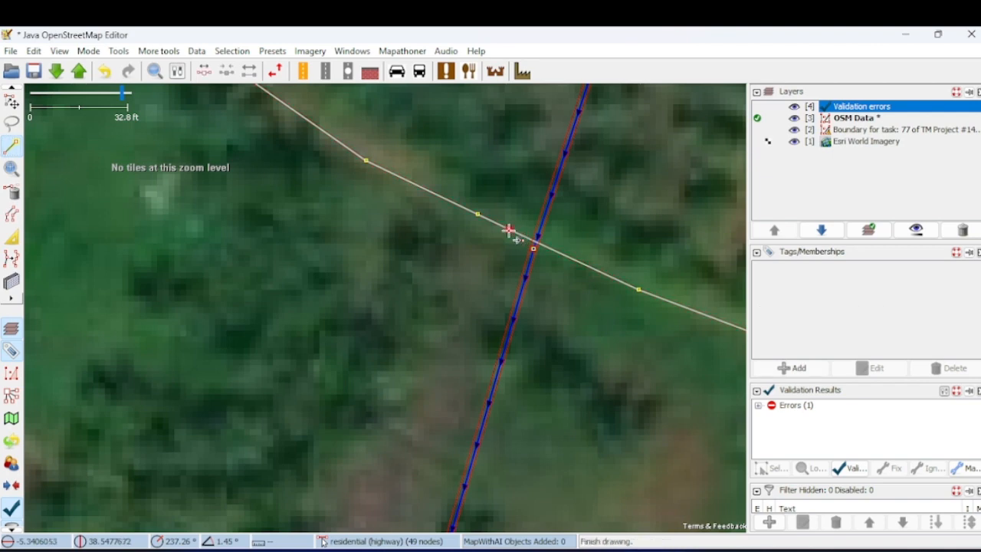
{"action": "left_click", "coordinate": [573, 261]}
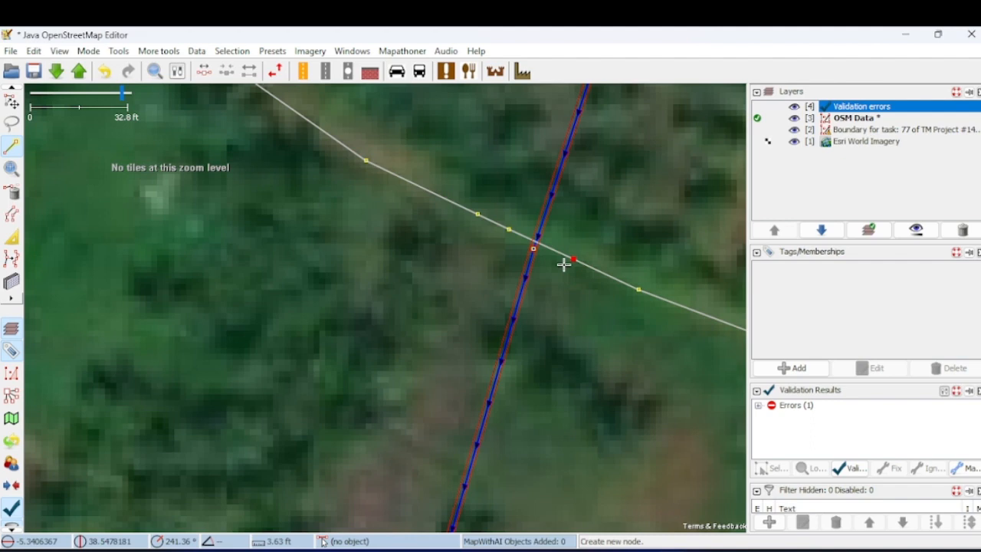
- Select both new nodes and split the road there, keeping the way history on Segment 3 (37 nodes)
{"action": "scroll", "coordinate": [563, 265], "scroll_direction": "up", "scroll_amount": 2}
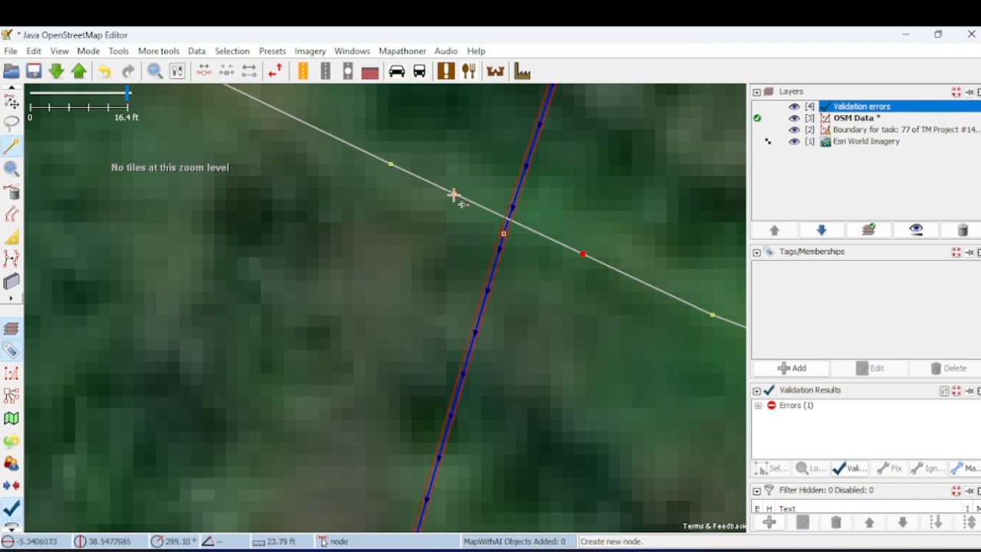
{"action": "left_click", "coordinate": [12, 100]}
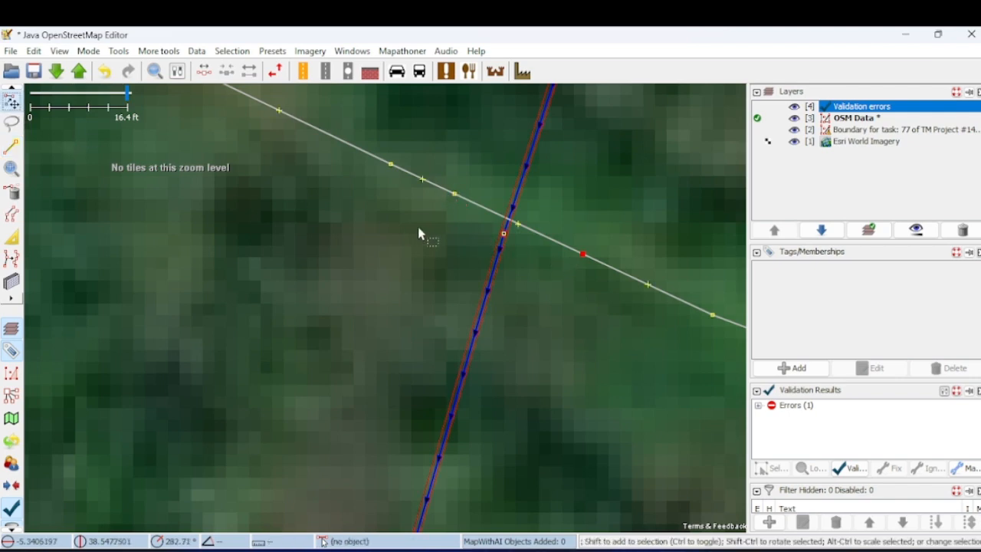
{"action": "left_click", "coordinate": [456, 198]}
{"action": "left_click", "coordinate": [624, 274]}
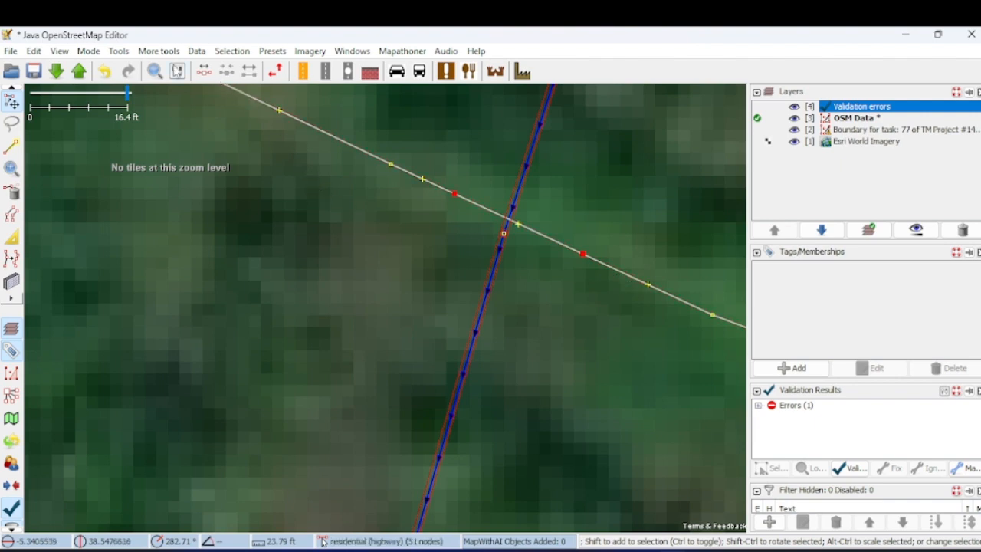
{"action": "left_click", "coordinate": [152, 53]}
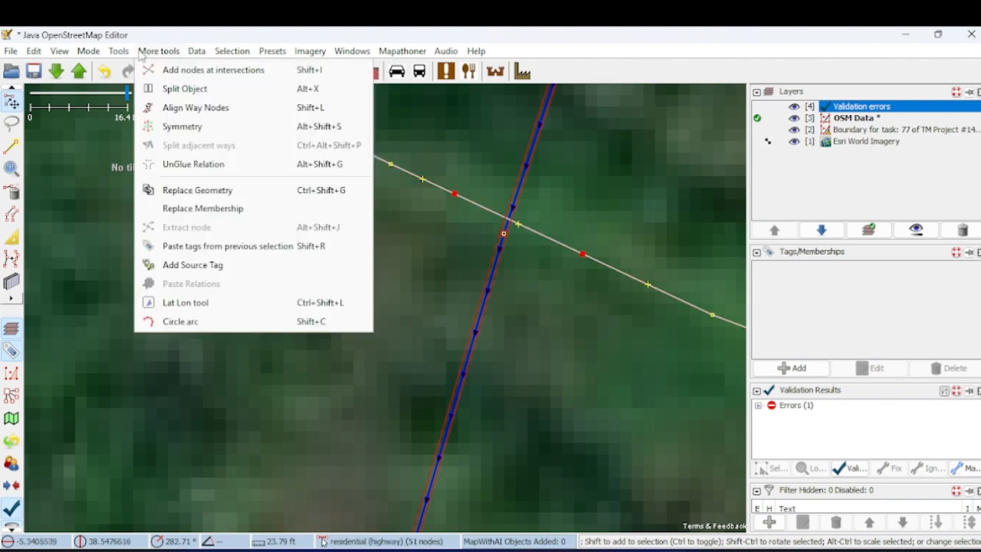
{"action": "mouse_move", "coordinate": [123, 53]}
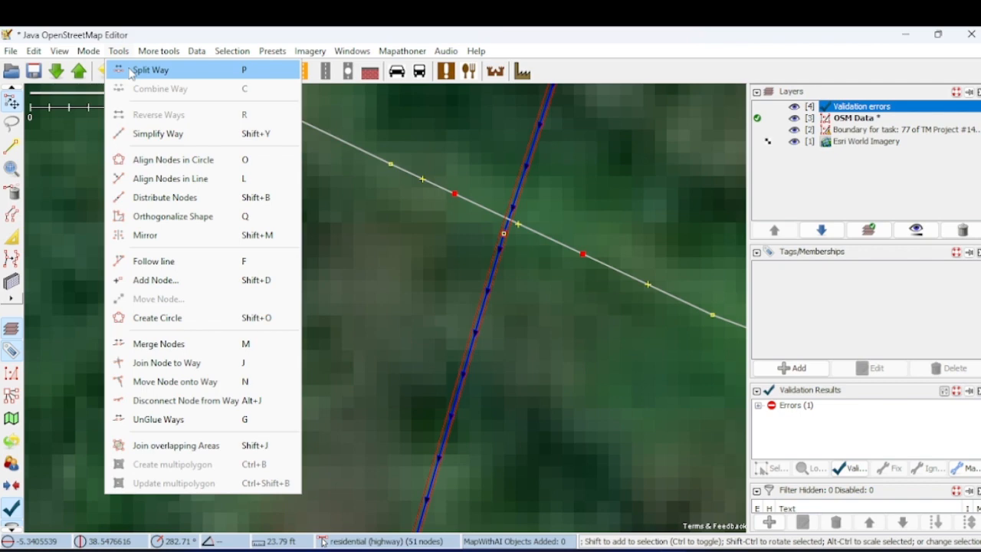
{"action": "left_click", "coordinate": [130, 71]}
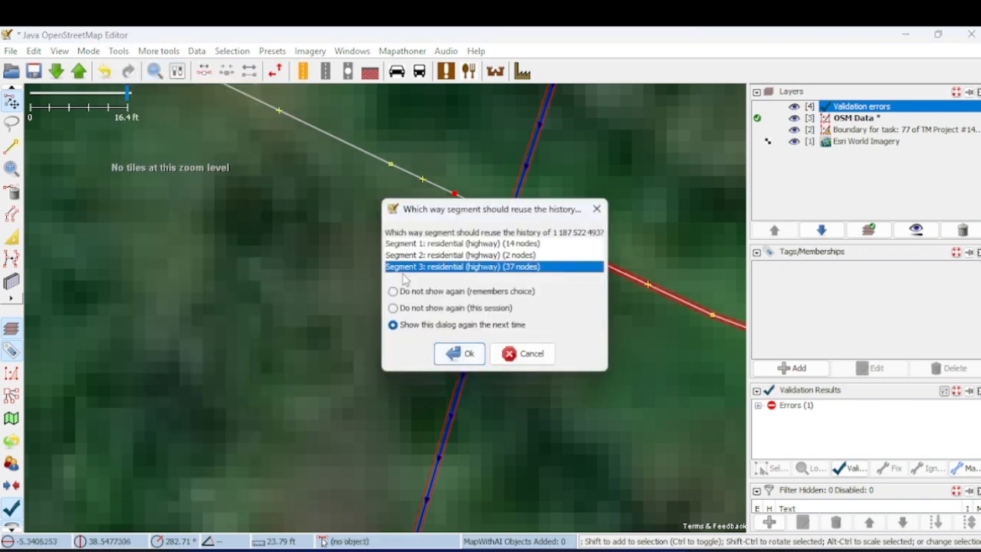
{"action": "left_click", "coordinate": [466, 354]}
{"action": "left_click", "coordinate": [398, 268]}
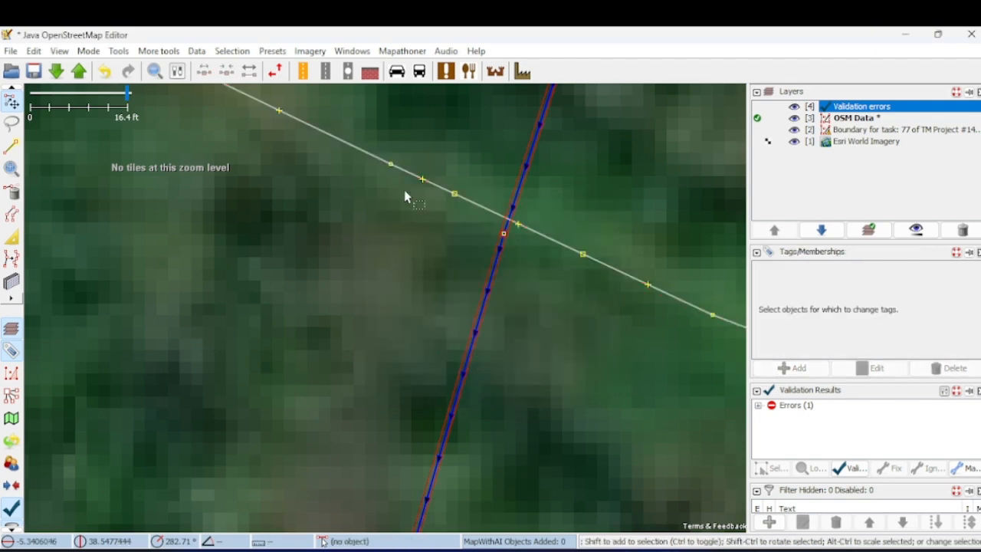
- Check the split by selecting the road piece west of the river and the piece east of it in turn
{"action": "left_click", "coordinate": [365, 163]}
{"action": "scroll", "coordinate": [365, 163], "scroll_direction": "down", "scroll_amount": 2}
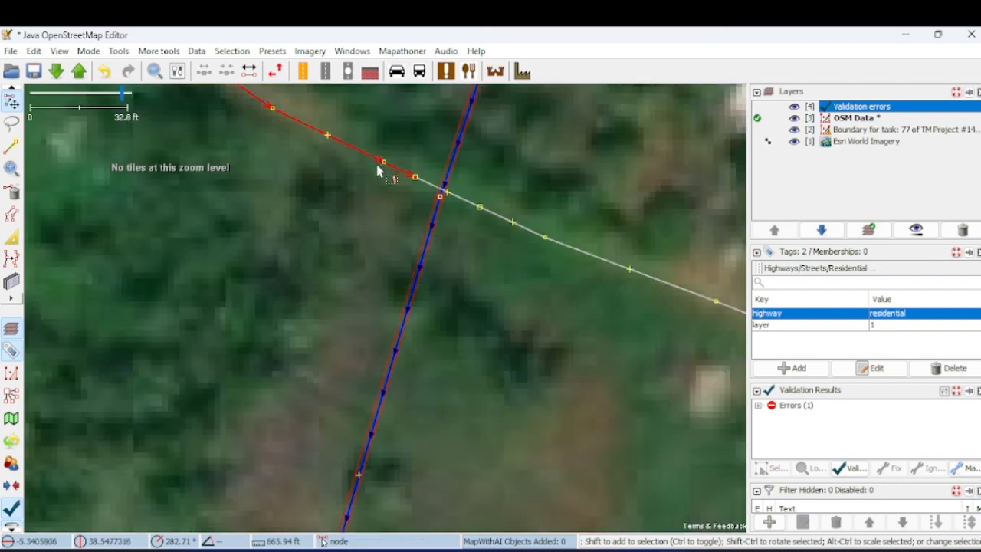
{"action": "scroll", "coordinate": [377, 170], "scroll_direction": "down", "scroll_amount": 6}
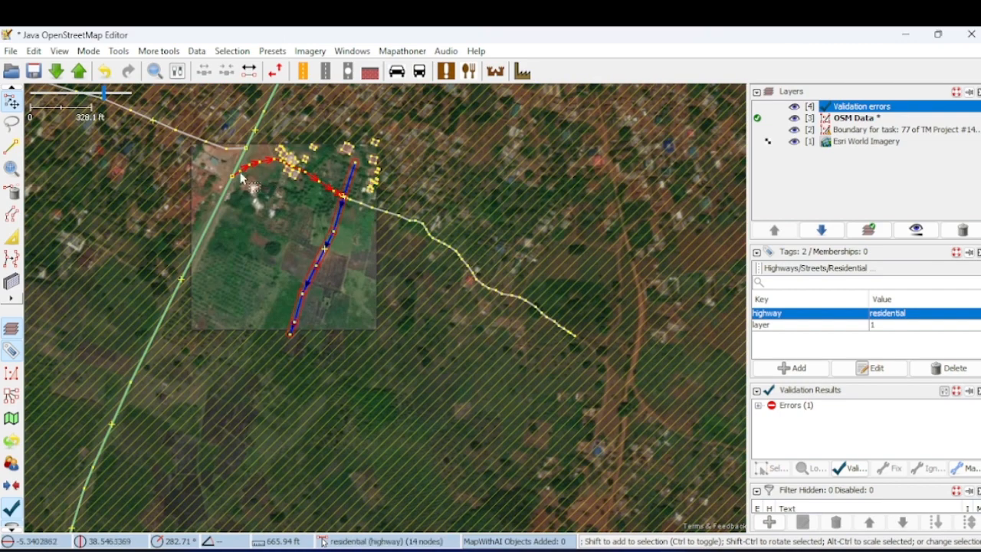
{"action": "scroll", "coordinate": [330, 198], "scroll_direction": "up", "scroll_amount": 4}
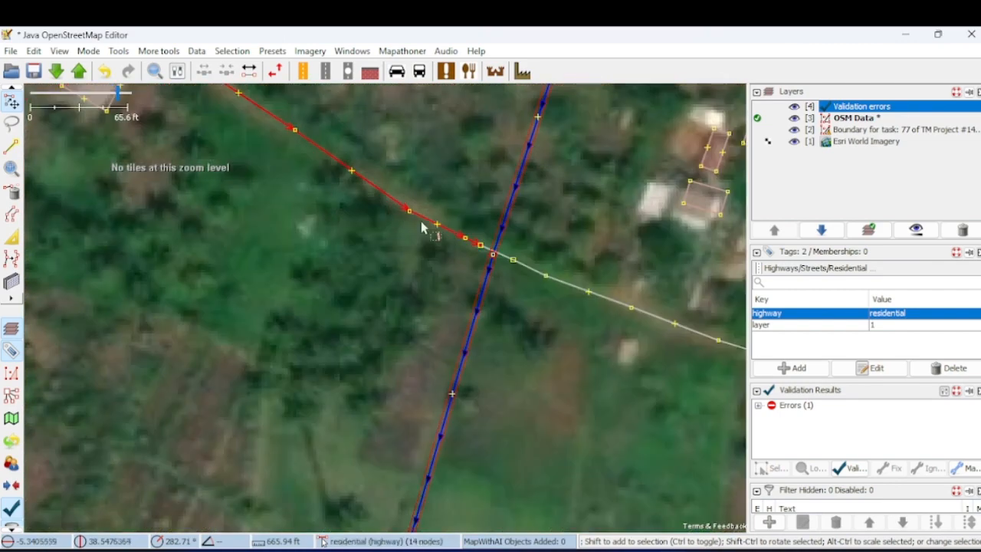
{"action": "left_click", "coordinate": [563, 288]}
{"action": "scroll", "coordinate": [391, 264], "scroll_direction": "down", "scroll_amount": 2}
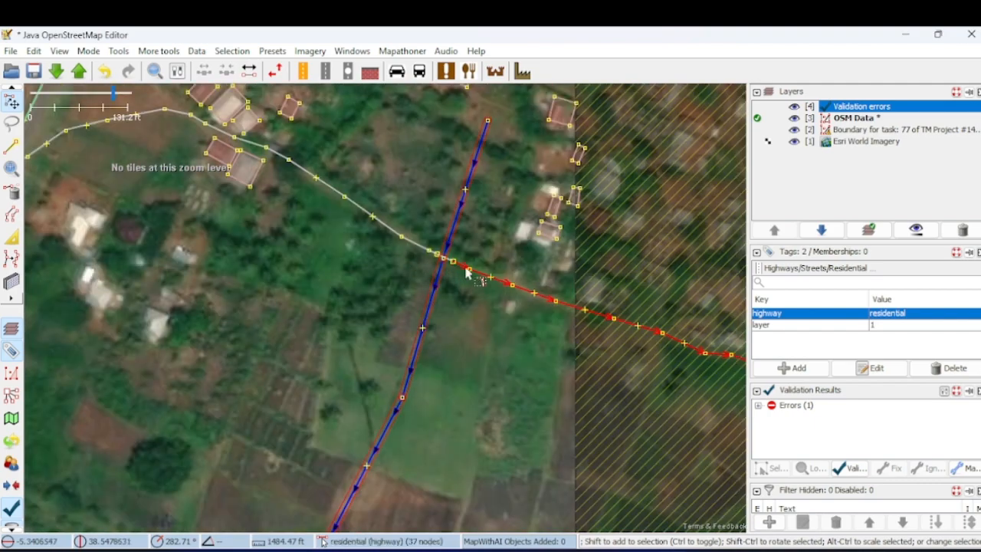
{"action": "scroll", "coordinate": [453, 262], "scroll_direction": "up", "scroll_amount": 3}
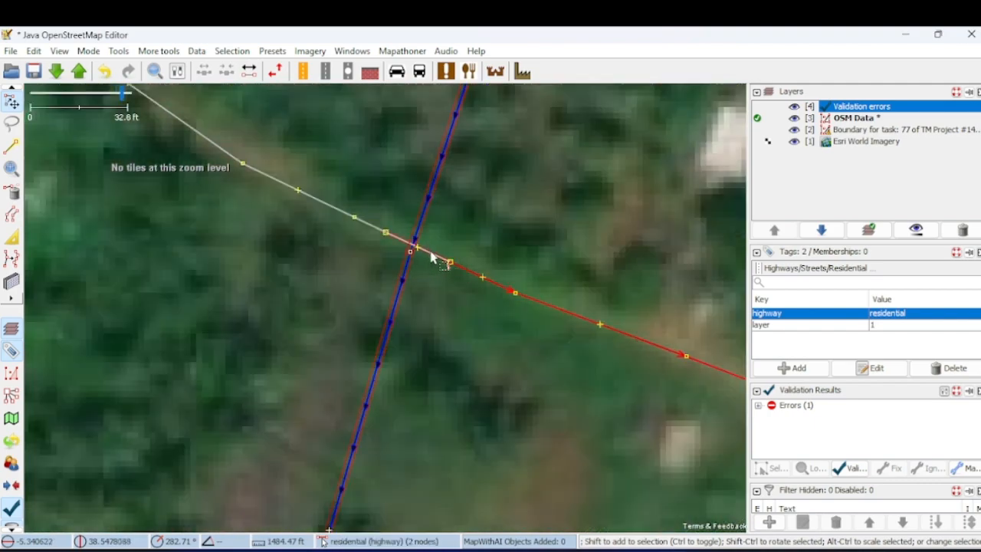
- Replace the tags of the short road segment over the river with man_made=culvert, then reselect the segment to check it
{"action": "left_click", "coordinate": [431, 255]}
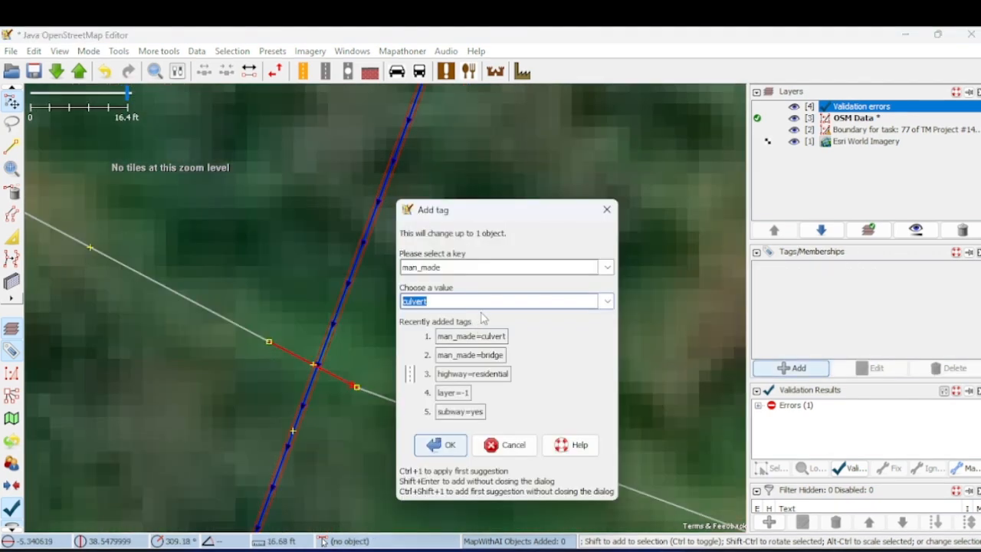
{"action": "left_click", "coordinate": [448, 267]}
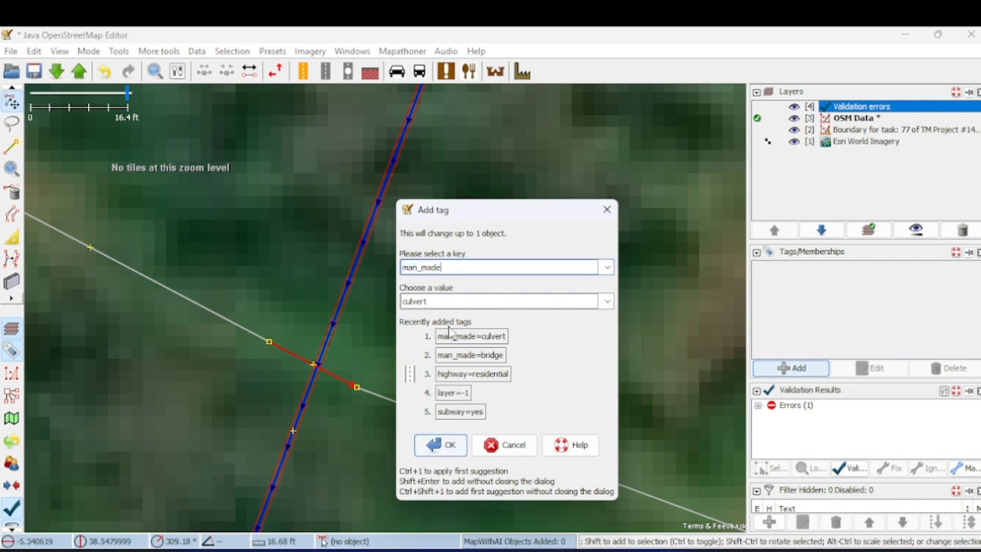
{"action": "left_click", "coordinate": [452, 302]}
{"action": "type", "text": "cu"}
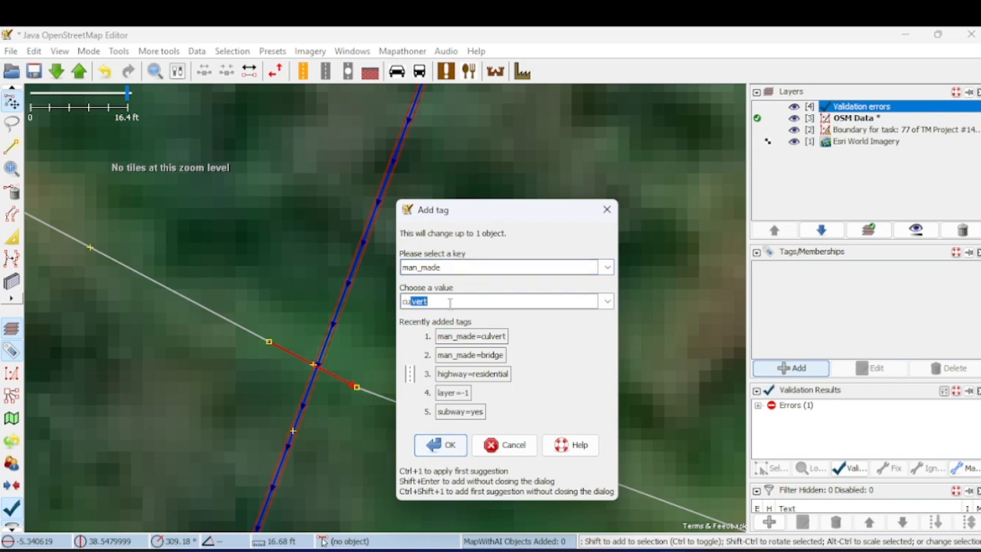
{"action": "type", "text": "lvert"}
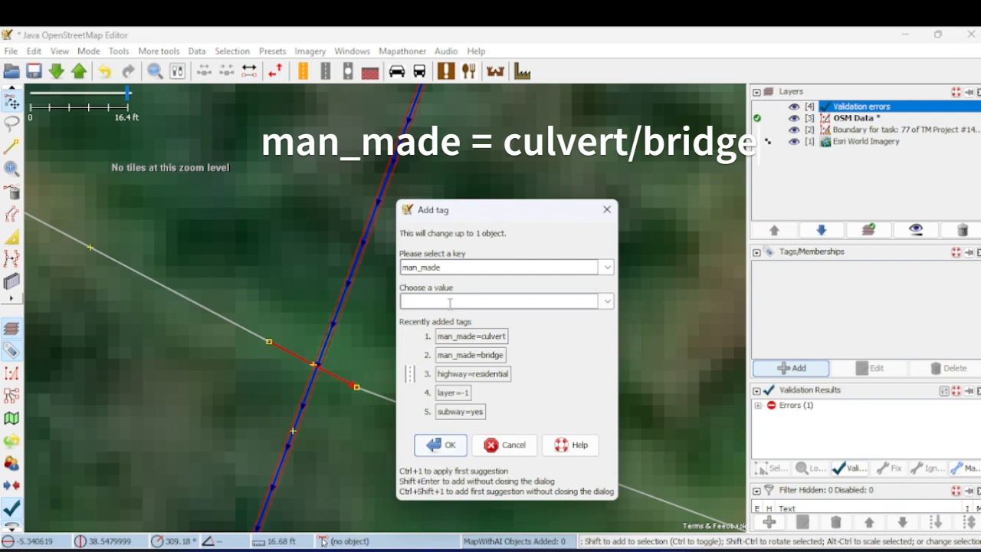
{"action": "type", "text": "brid"}
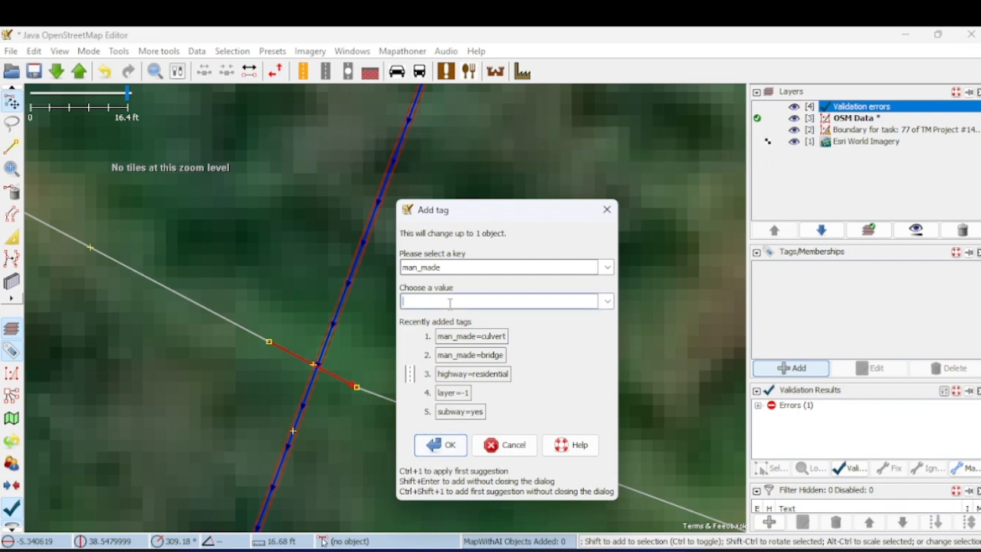
{"action": "type", "text": "cu"}
{"action": "left_click", "coordinate": [450, 447]}
{"action": "left_click", "coordinate": [444, 354]}
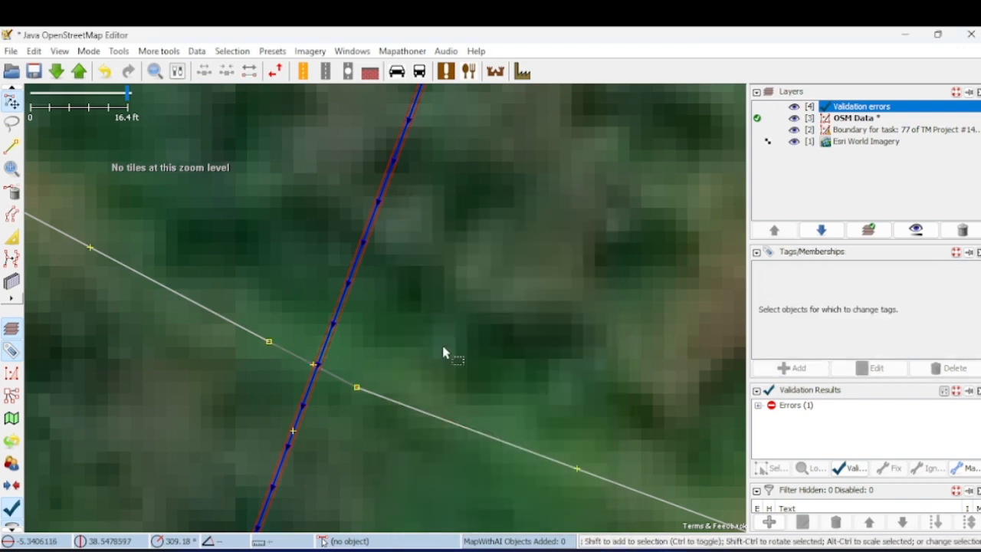
{"action": "left_click", "coordinate": [349, 383]}
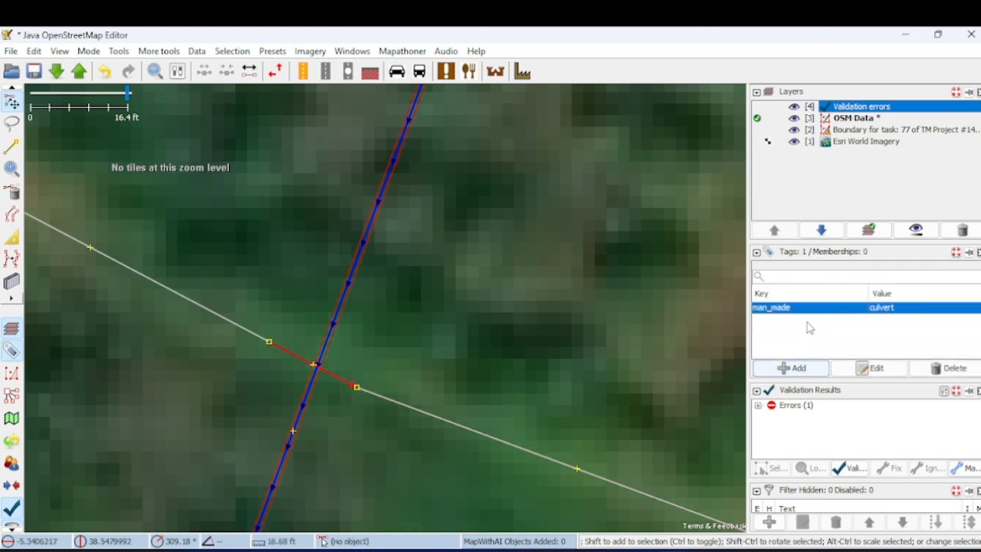
- Start uploading the changes, examine the validator's river error, and cancel the upload
{"action": "left_click", "coordinate": [503, 267]}
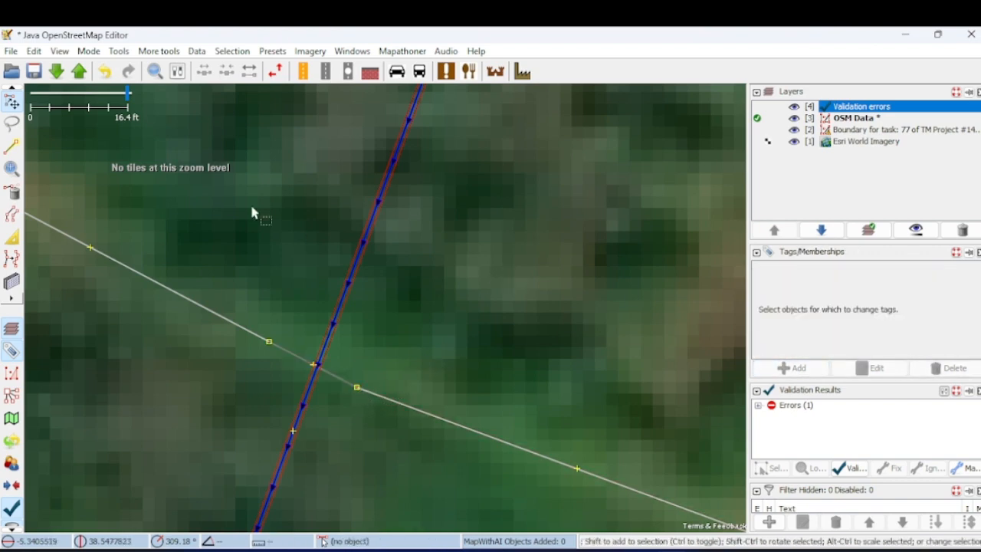
{"action": "left_click", "coordinate": [80, 73]}
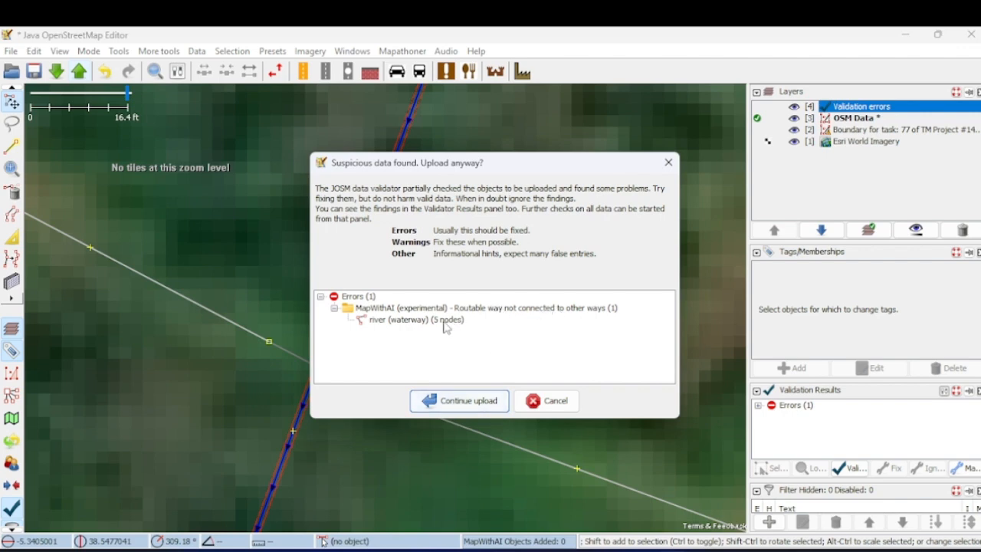
{"action": "mouse_move", "coordinate": [449, 328]}
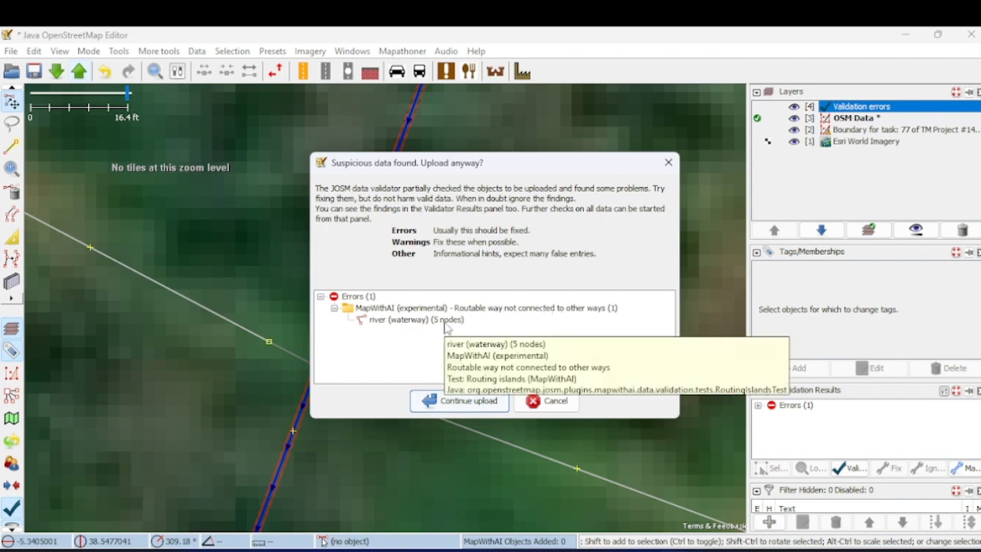
{"action": "left_click", "coordinate": [449, 328]}
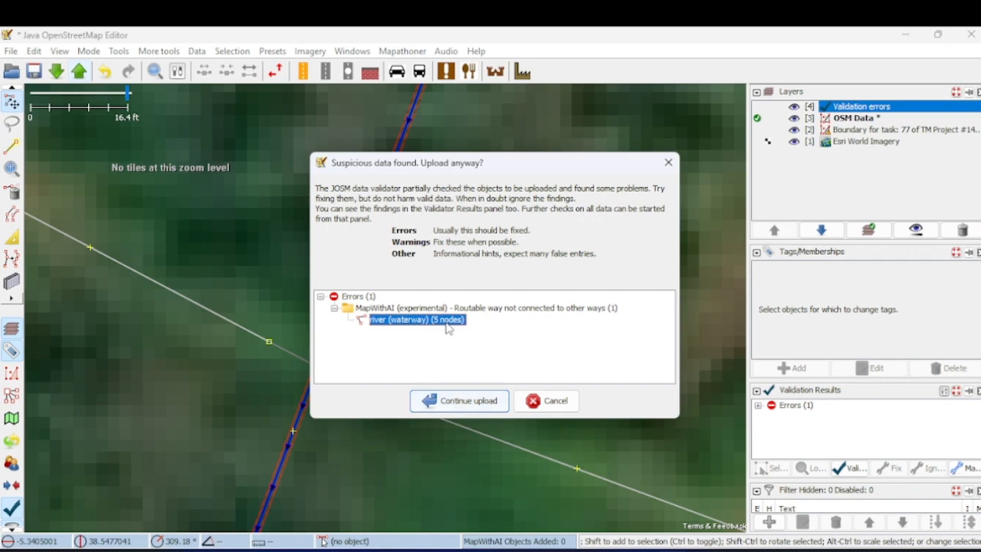
{"action": "left_click", "coordinate": [552, 404]}
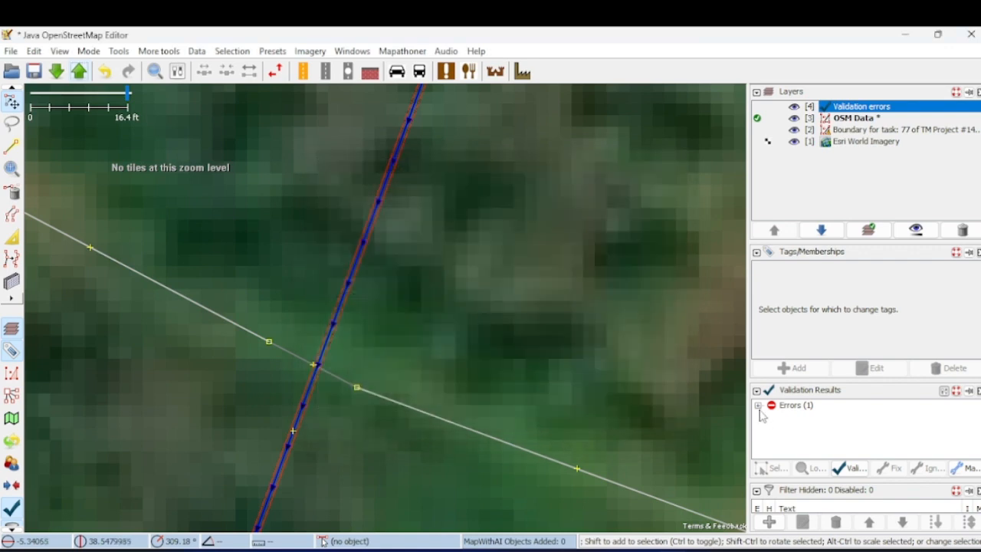
- Expand the validation errors and ignore for now the river's "Routable way not connected to other ways" error
{"action": "left_click", "coordinate": [758, 406]}
{"action": "left_click", "coordinate": [772, 417]}
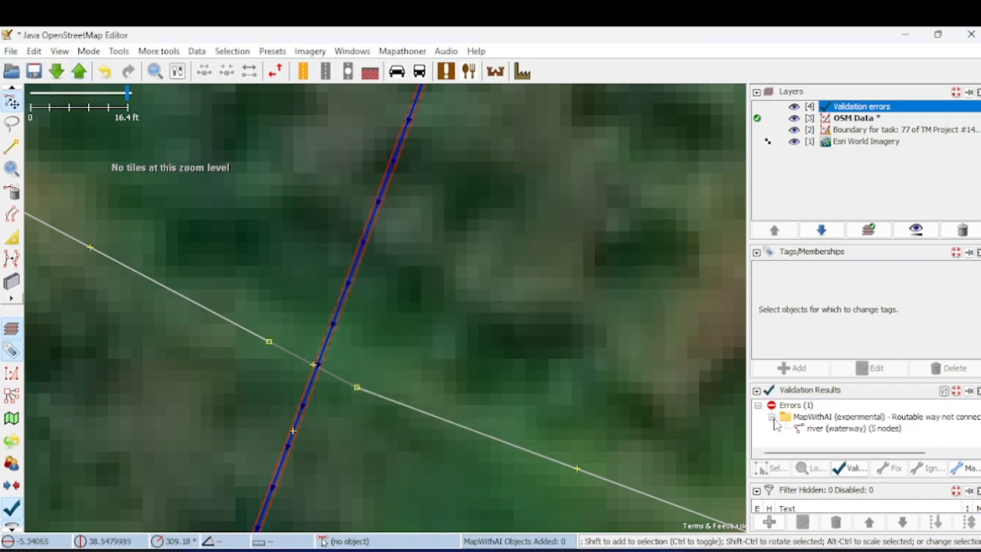
{"action": "left_click", "coordinate": [837, 429]}
{"action": "right_click", "coordinate": [838, 430]}
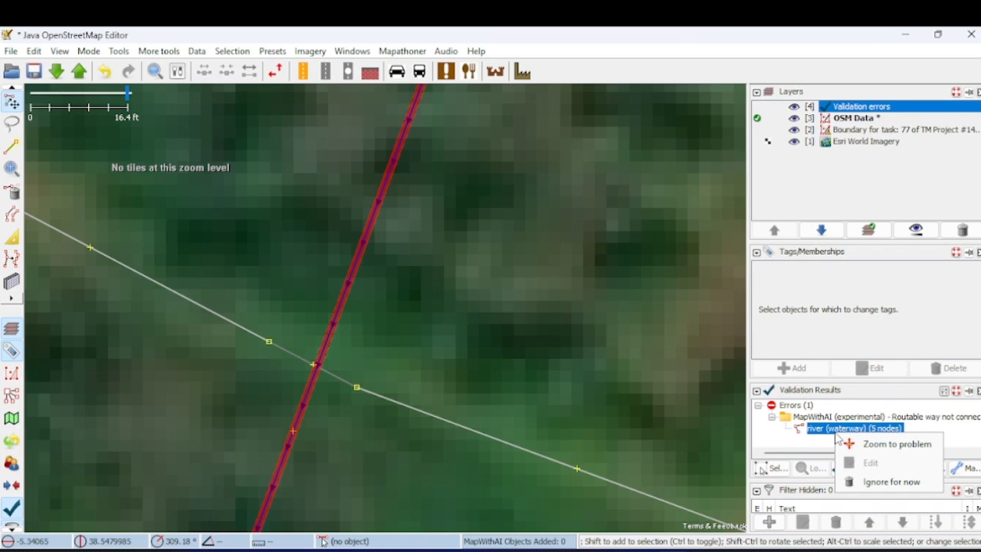
{"action": "left_click", "coordinate": [866, 482]}
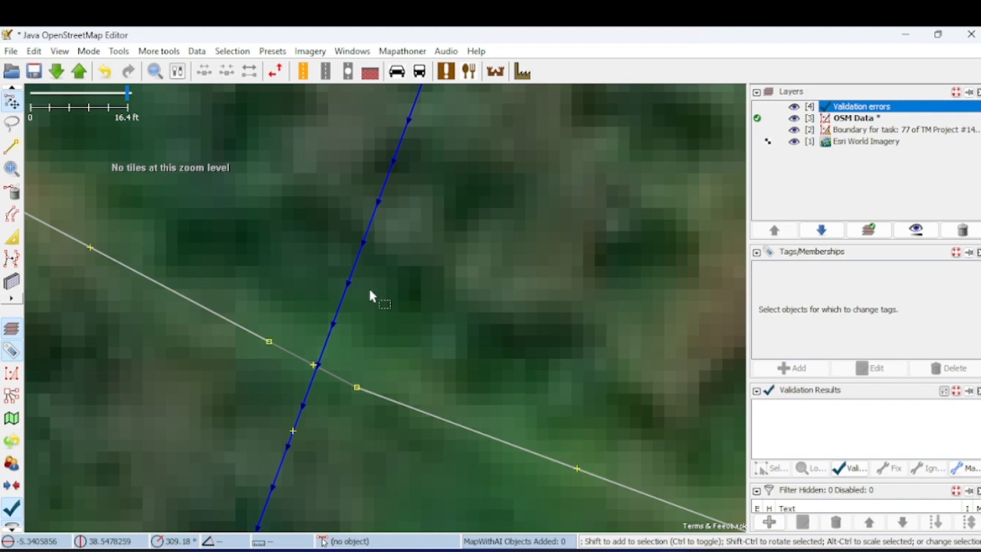
- Review the tags of the culvert segment, the adjoining road and the river by selecting each in turn
{"action": "left_click", "coordinate": [288, 358]}
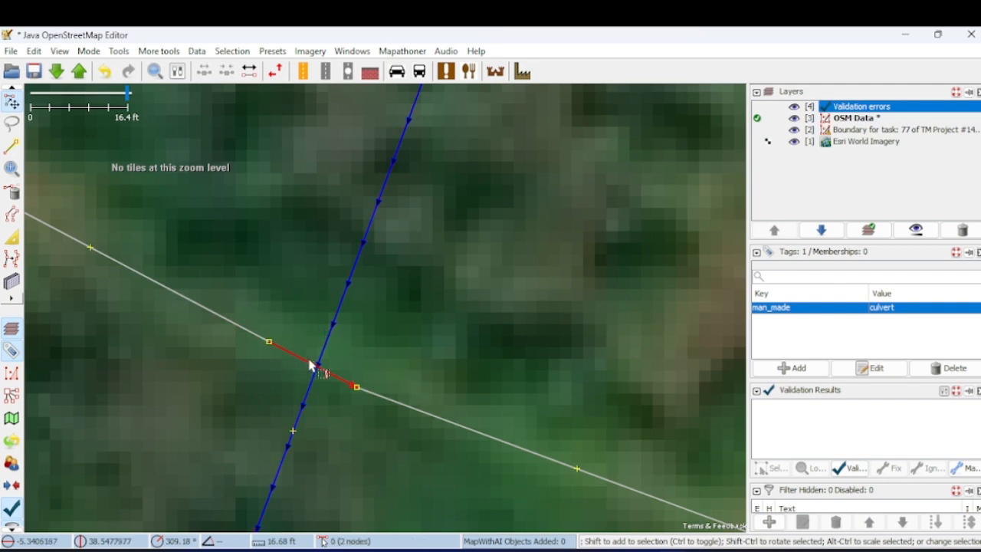
{"action": "left_click", "coordinate": [426, 418]}
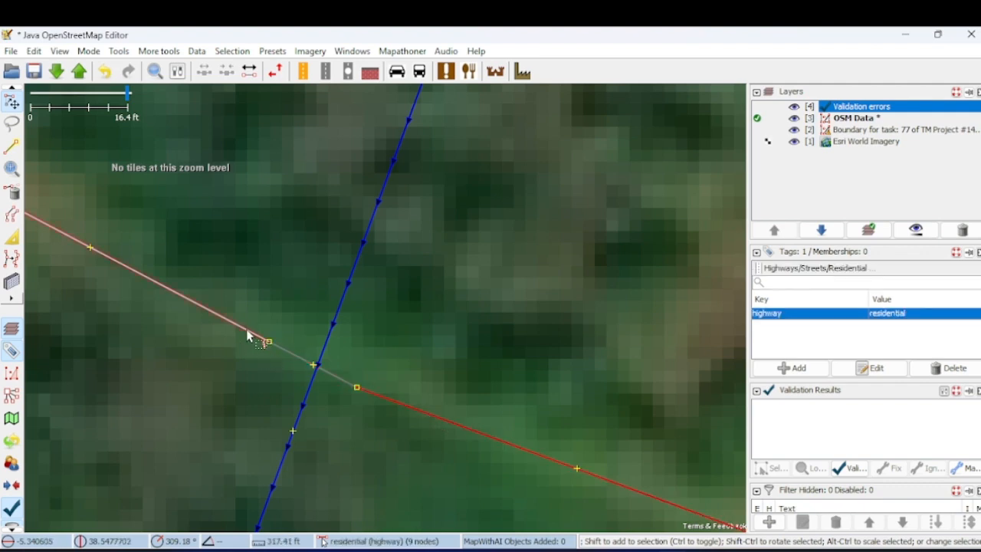
{"action": "left_click", "coordinate": [337, 316]}
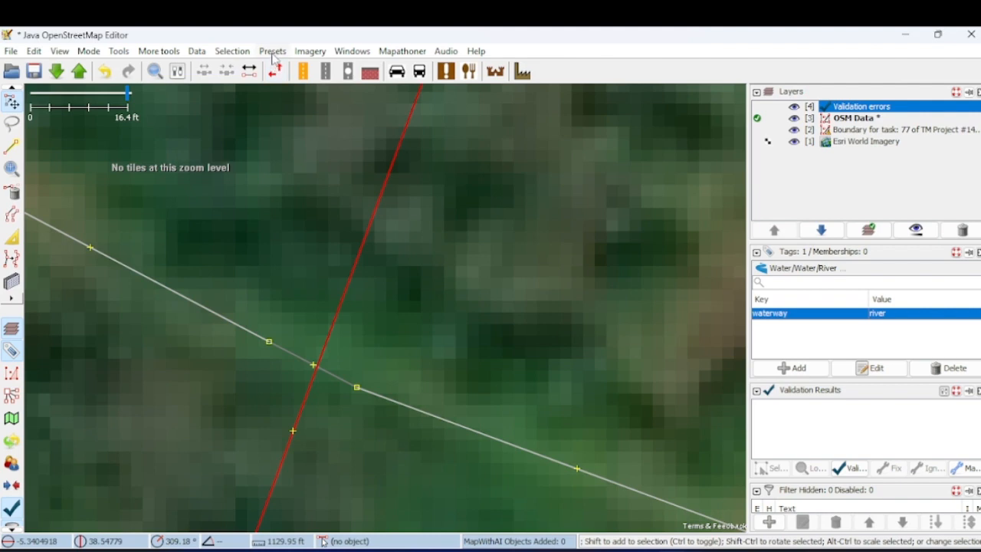
{"action": "left_click", "coordinate": [443, 277]}
- Set the river's layer to -1 with the Water/Water/River preset
{"action": "left_click", "coordinate": [370, 218]}
{"action": "left_click", "coordinate": [272, 51]}
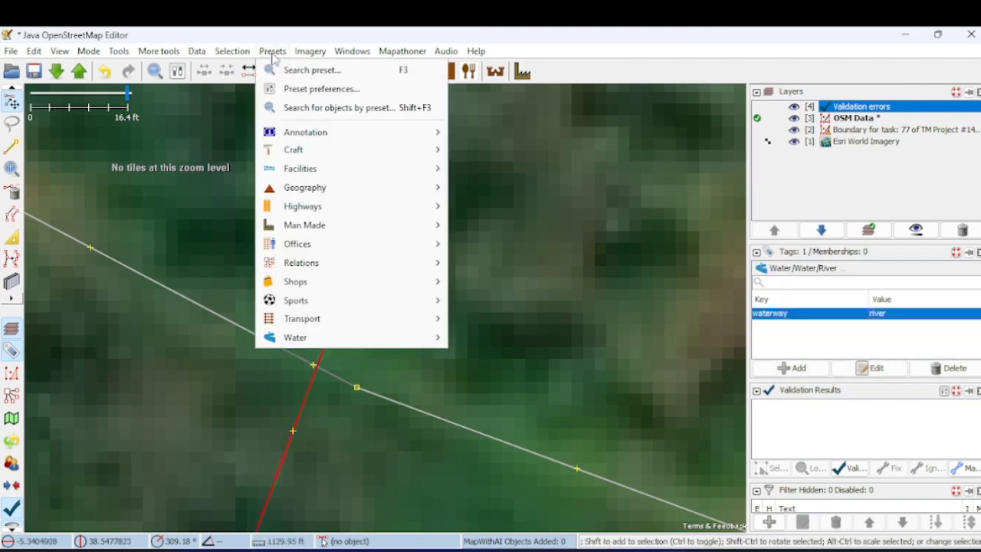
{"action": "mouse_move", "coordinate": [367, 344]}
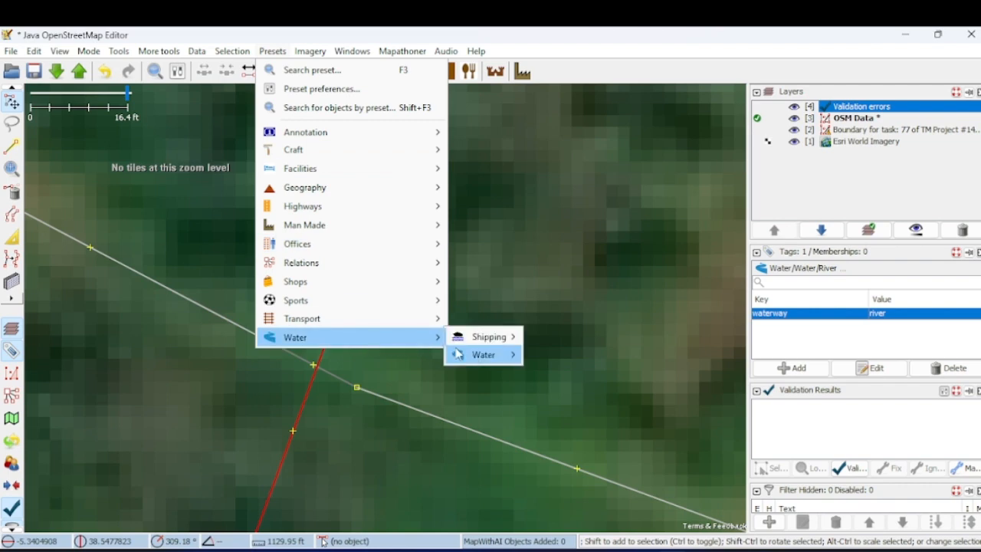
{"action": "mouse_move", "coordinate": [477, 360]}
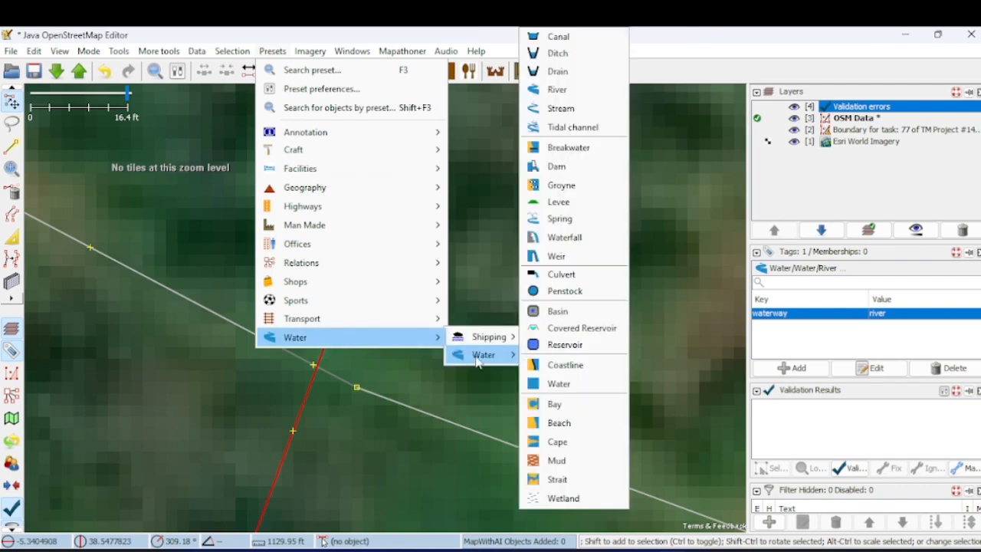
{"action": "left_click", "coordinate": [557, 90]}
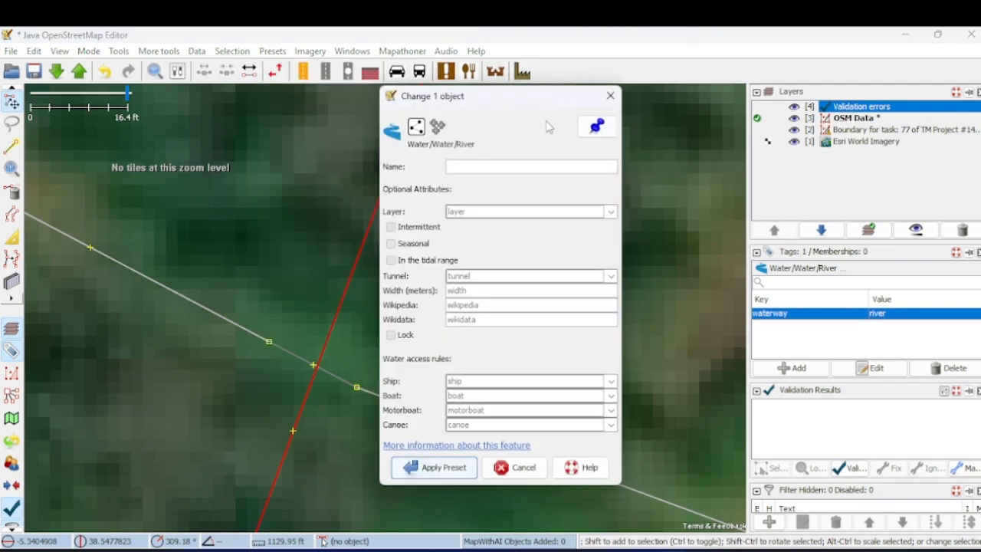
{"action": "left_click", "coordinate": [611, 212]}
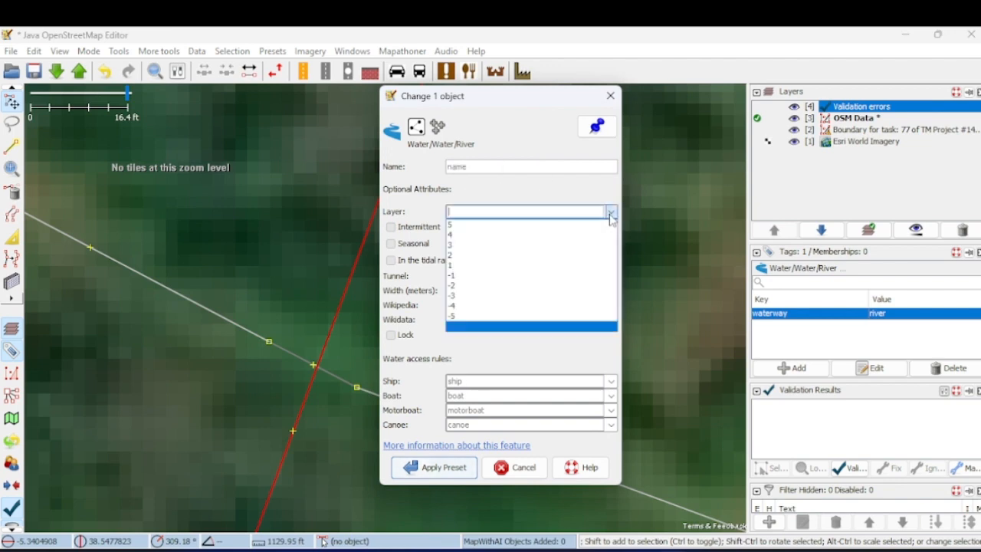
{"action": "left_click", "coordinate": [501, 278]}
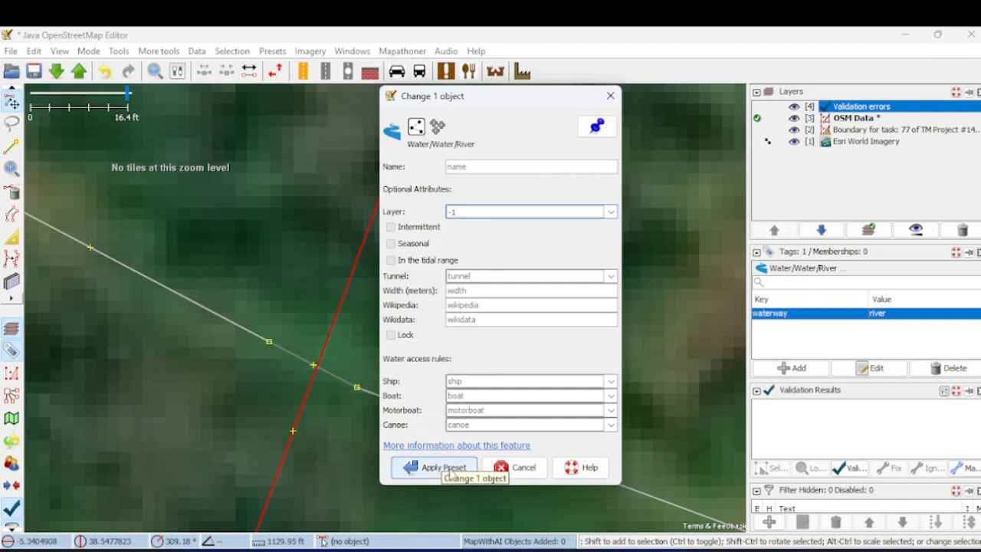
{"action": "left_click", "coordinate": [443, 467]}
{"action": "left_click", "coordinate": [527, 330]}
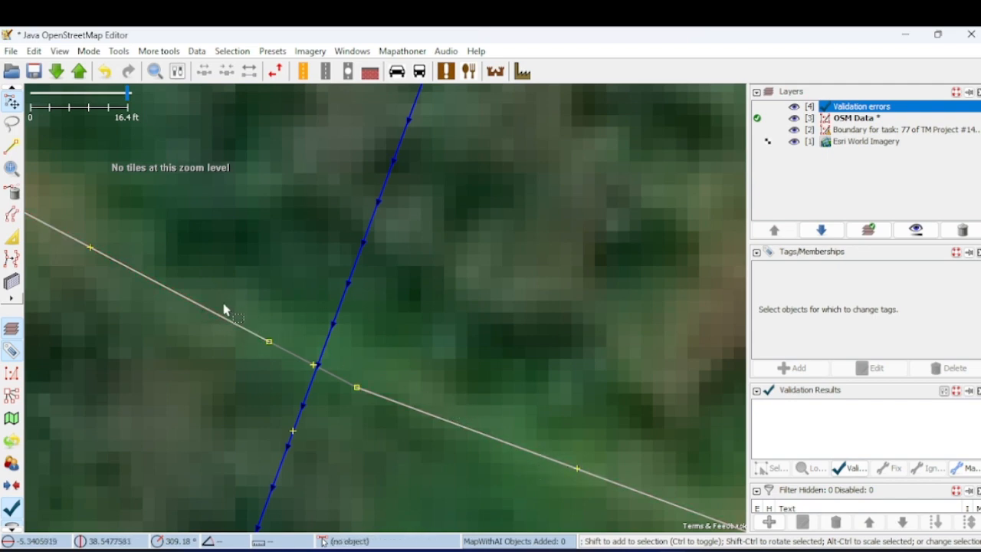
- Check the tags of the river and then of the culvert segment crossing it
{"action": "left_click", "coordinate": [340, 304]}
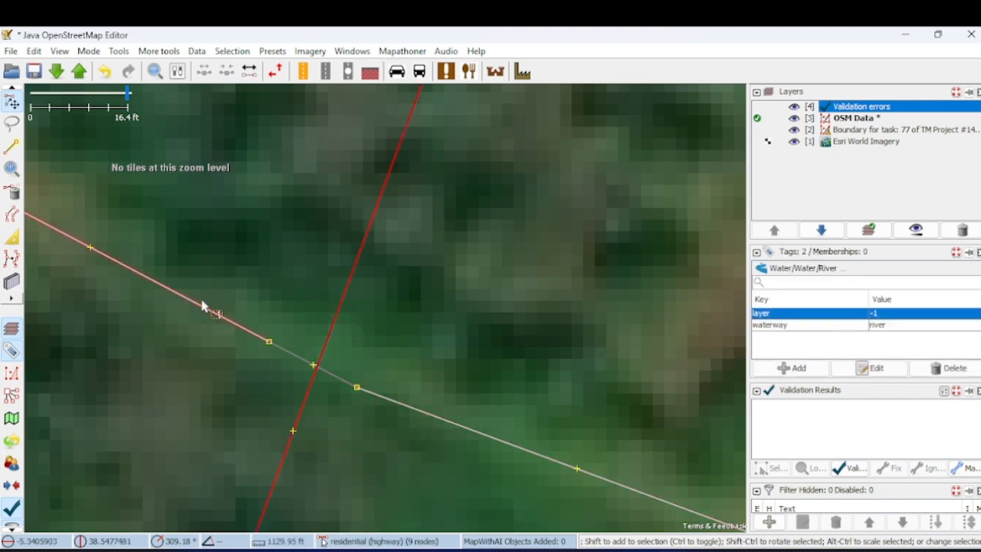
{"action": "left_click", "coordinate": [287, 372]}
{"action": "left_click", "coordinate": [295, 357]}
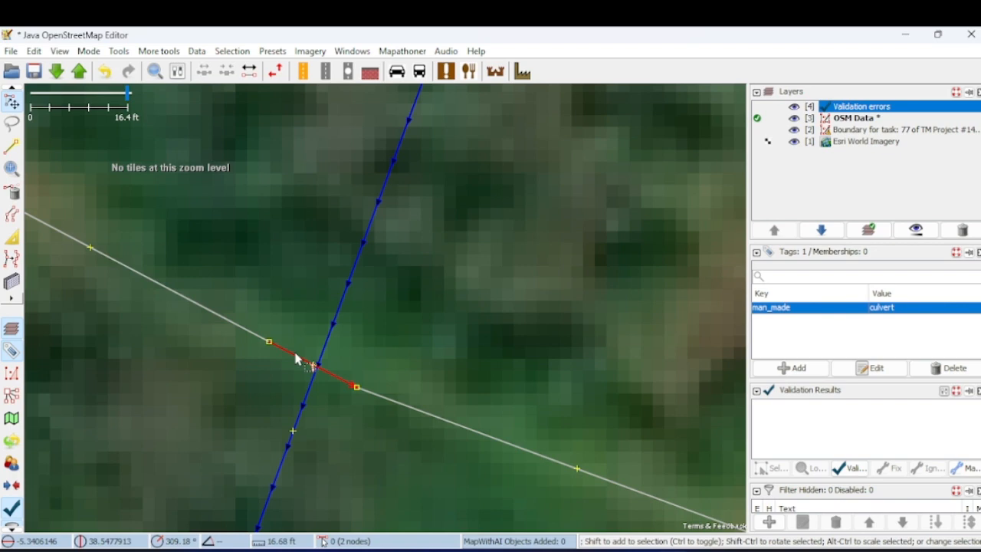
- Delete the river, the culvert segment and the residential road pieces on both sides of it
{"action": "left_click", "coordinate": [352, 271]}
{"action": "key", "text": "Delete"}
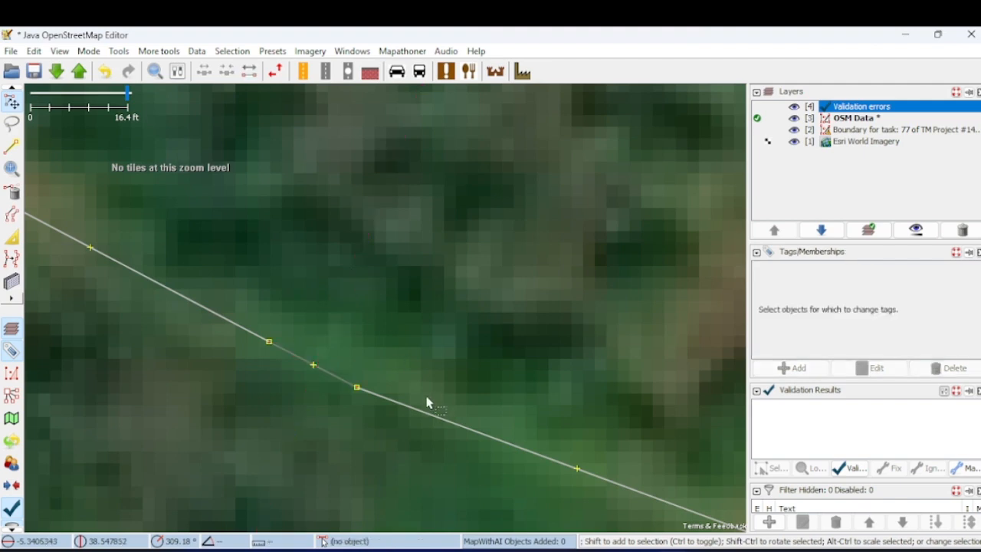
{"action": "left_click", "coordinate": [431, 416]}
{"action": "key", "text": "Delete"}
{"action": "left_click", "coordinate": [325, 374]}
{"action": "key", "text": "Delete"}
{"action": "left_click", "coordinate": [254, 336]}
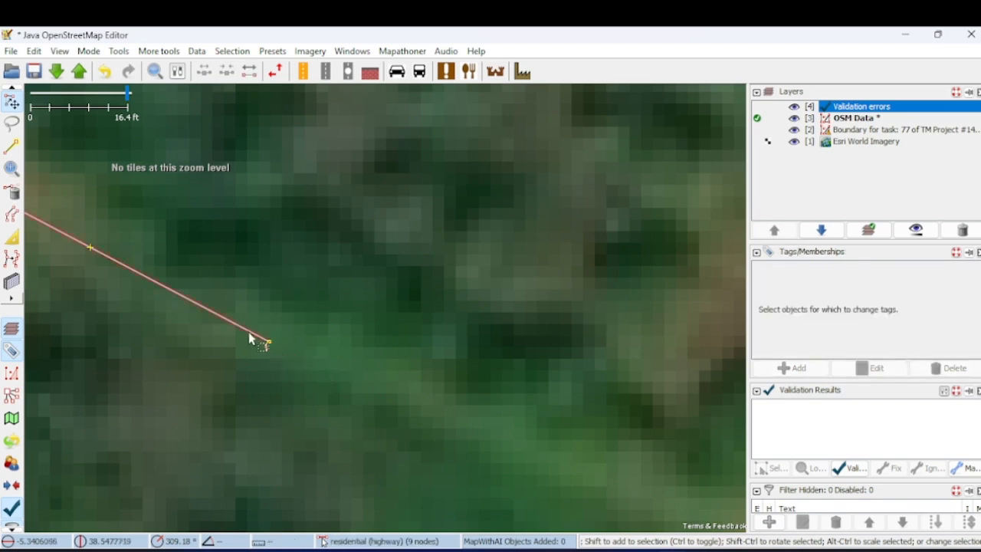
{"action": "key", "text": "Delete"}
- Draw a four-node way about 439 ft long southeast along the dirt track, ending just beyond the downloaded area's east edge
{"action": "scroll", "coordinate": [270, 338], "scroll_direction": "down", "scroll_amount": 3}
{"action": "scroll", "coordinate": [272, 337], "scroll_direction": "down", "scroll_amount": 2}
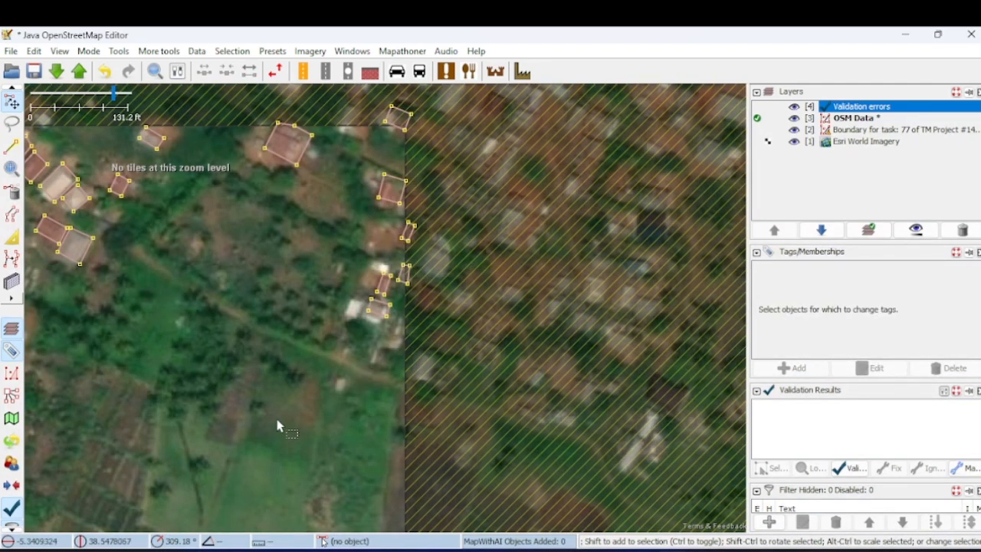
{"action": "left_click_drag", "start_coordinate": [215, 370], "coordinate": [265, 224]}
{"action": "scroll", "coordinate": [371, 379], "scroll_direction": "down", "scroll_amount": 2}
{"action": "scroll", "coordinate": [371, 379], "scroll_direction": "up", "scroll_amount": 2}
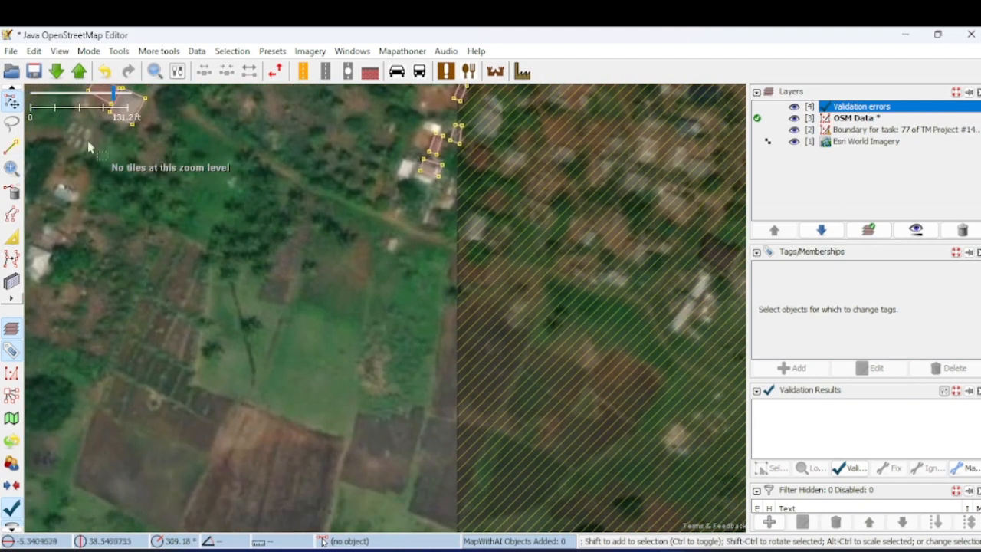
{"action": "left_click", "coordinate": [14, 147]}
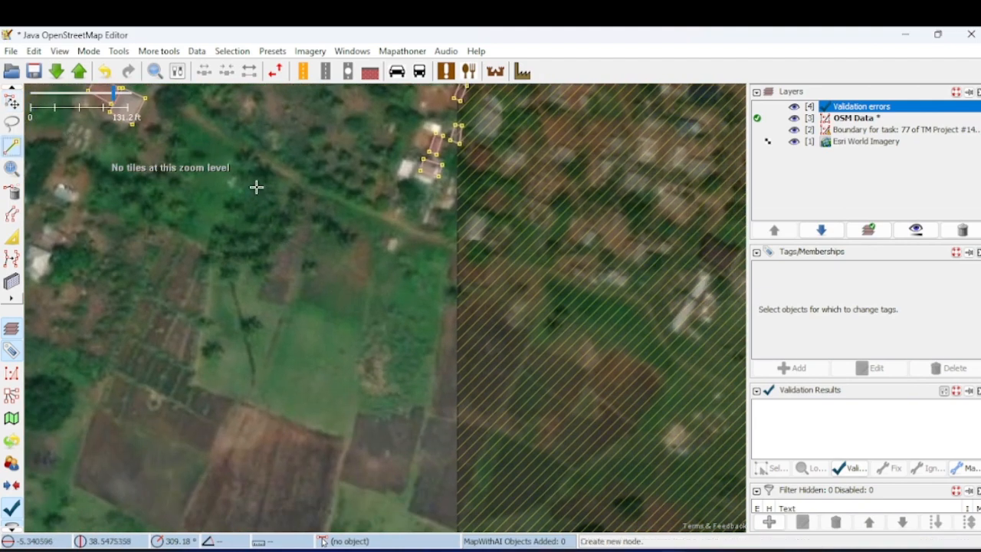
{"action": "left_click", "coordinate": [200, 120]}
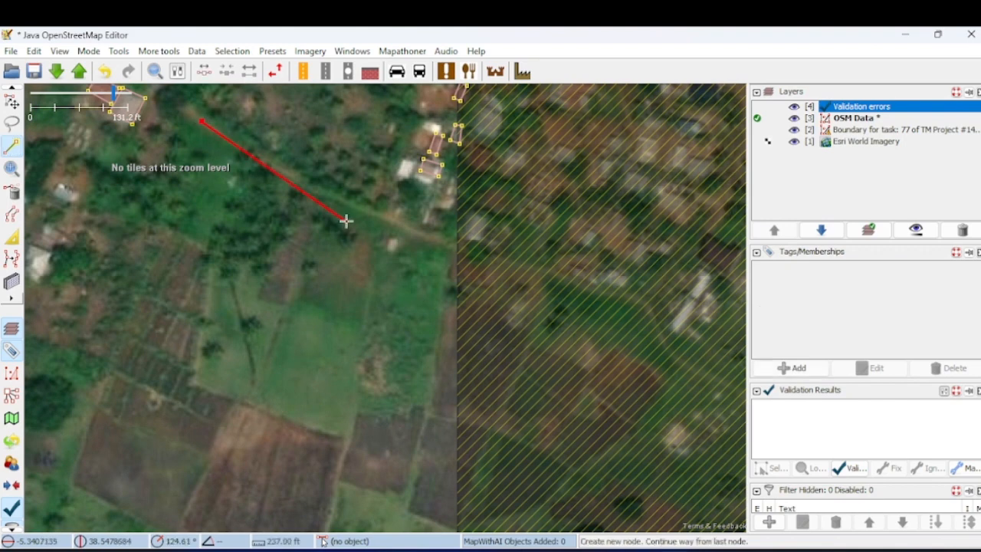
{"action": "left_click", "coordinate": [335, 199]}
{"action": "left_click", "coordinate": [422, 229]}
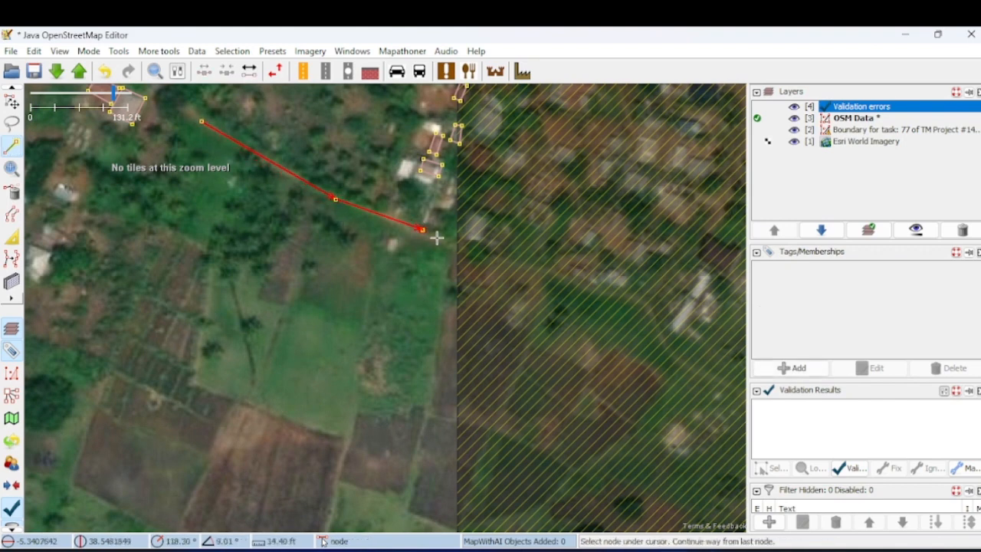
{"action": "double_click", "coordinate": [495, 257]}
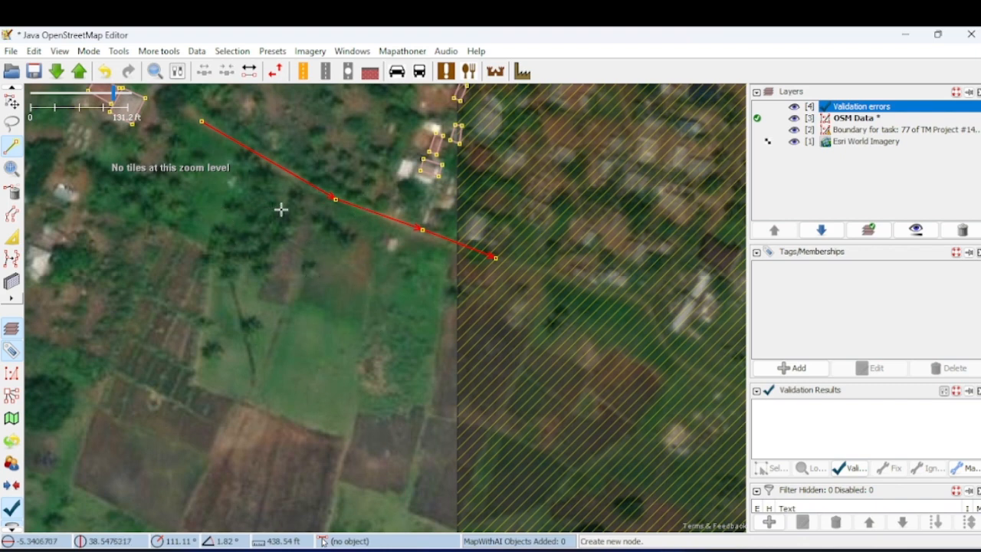
- Draw a six-node way about 448 ft long from the fields northward, crossing the dirt-track way and ending beside the houses
{"action": "left_click", "coordinate": [340, 482]}
{"action": "left_click", "coordinate": [356, 413]}
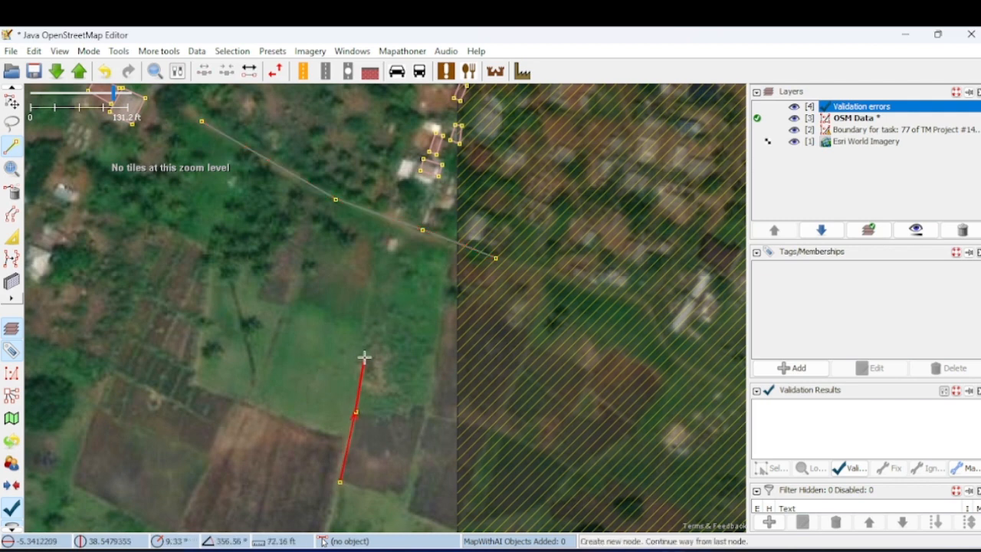
{"action": "left_click", "coordinate": [364, 340]}
{"action": "left_click", "coordinate": [373, 275]}
{"action": "left_click", "coordinate": [380, 248]}
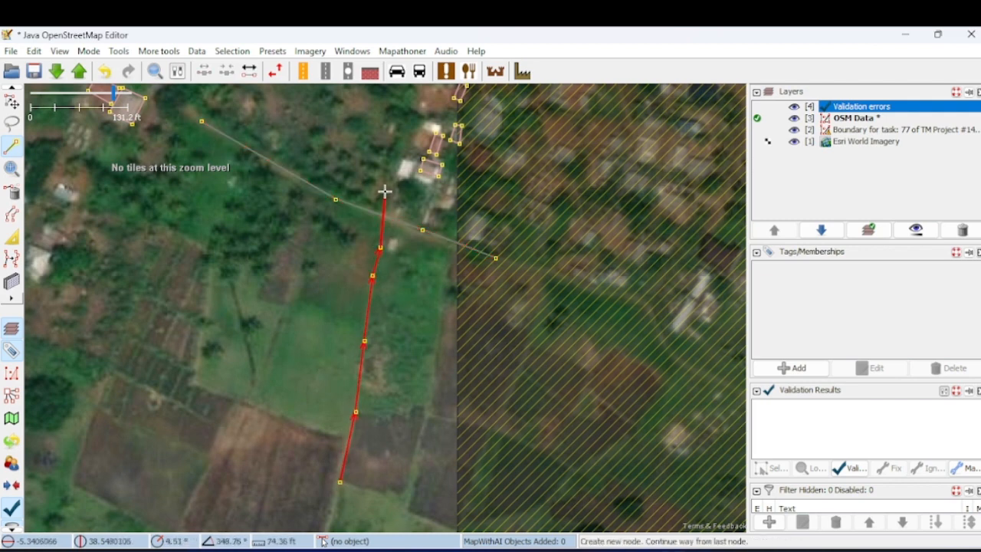
{"action": "left_click", "coordinate": [392, 153]}
{"action": "left_click", "coordinate": [392, 153]}
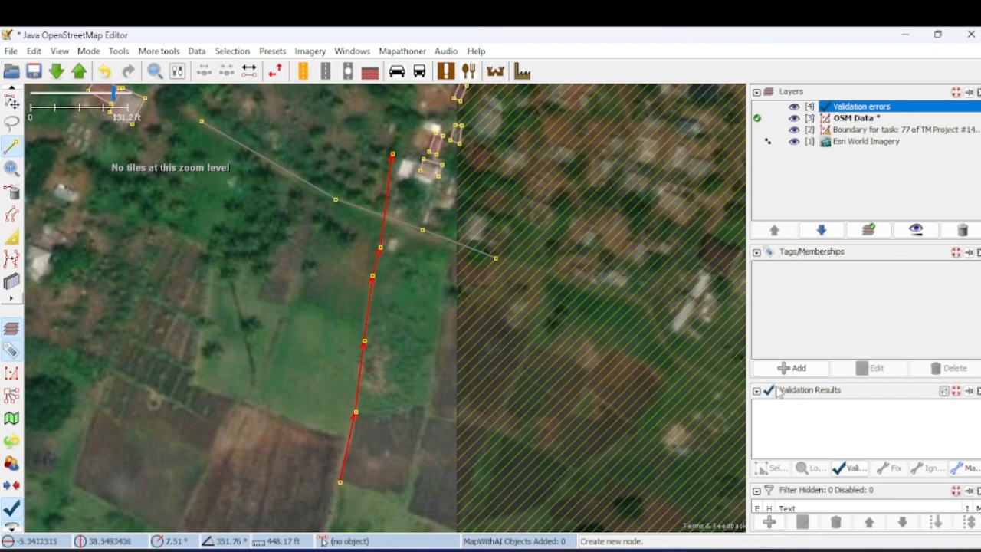
- Search the presets for "resi" and apply Highways/Streets/Residential to the new northward way
{"action": "left_click", "coordinate": [273, 51]}
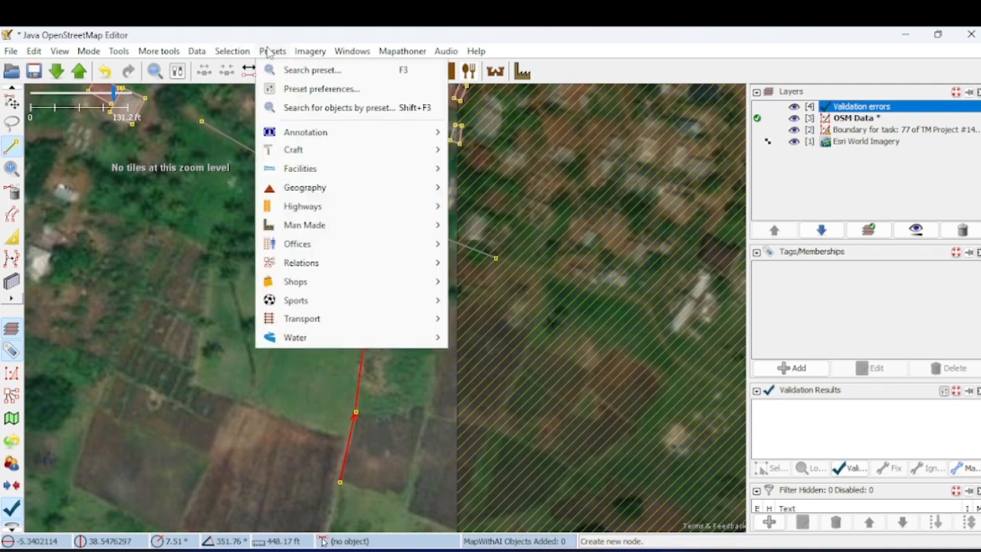
{"action": "left_click", "coordinate": [322, 70]}
{"action": "type", "text": "resi"}
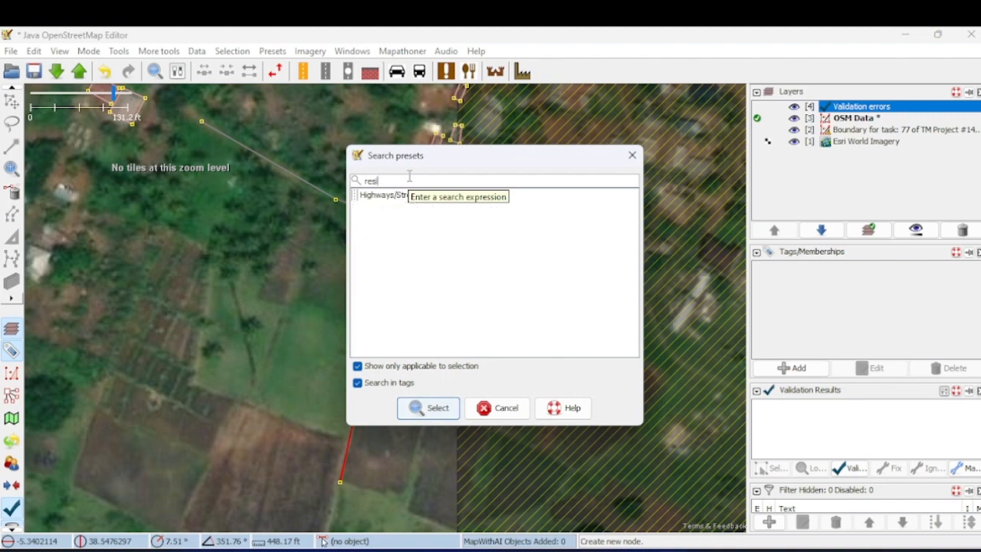
{"action": "left_click", "coordinate": [434, 204]}
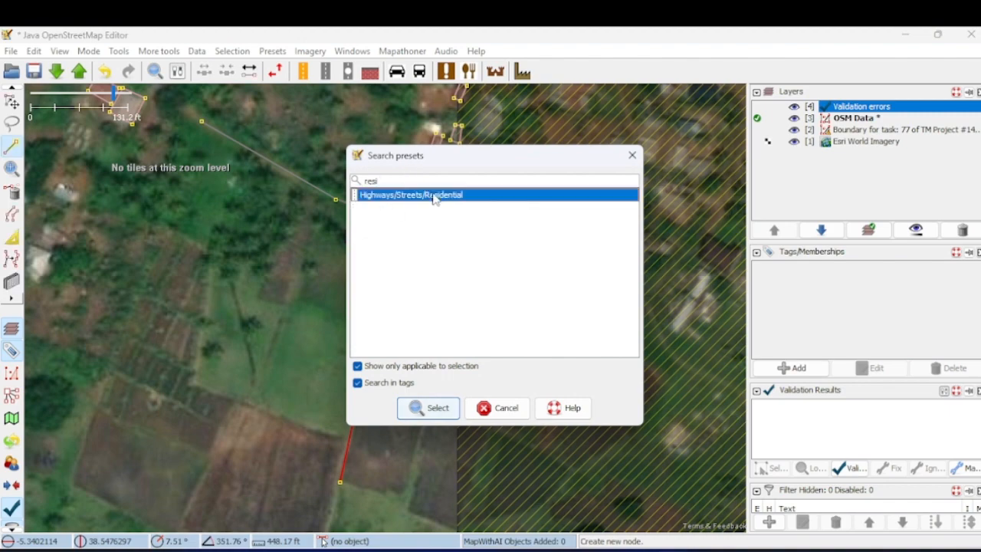
{"action": "left_click", "coordinate": [445, 410]}
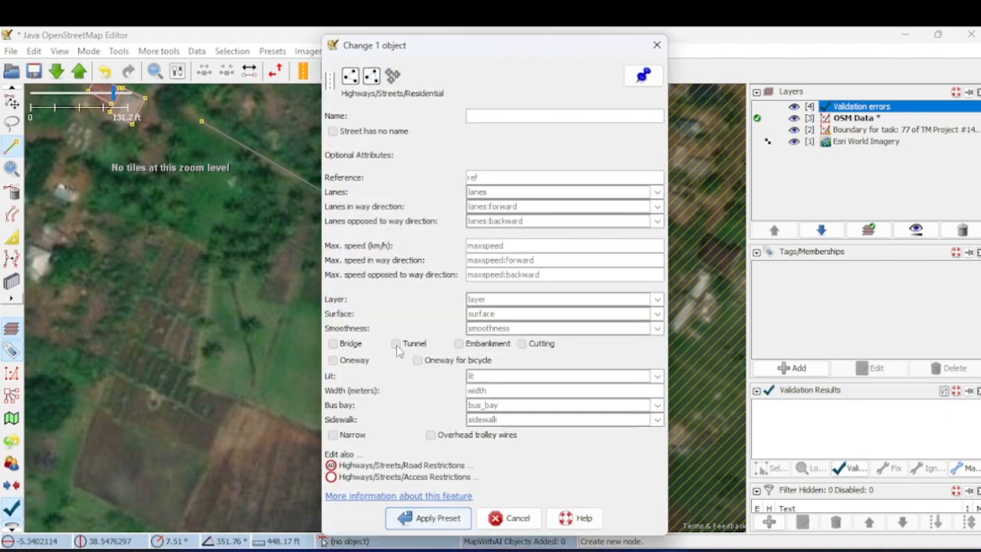
{"action": "left_click", "coordinate": [434, 518]}
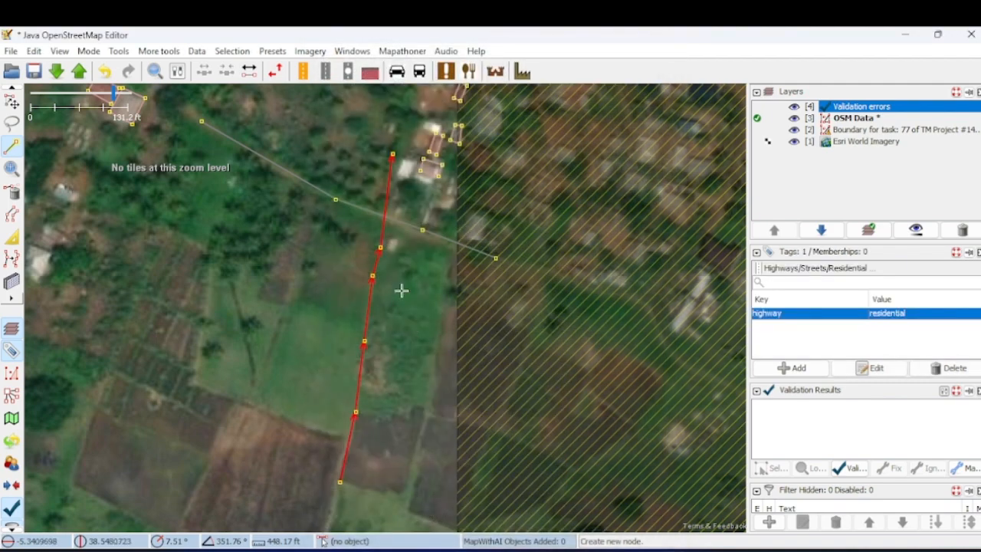
- Examine the spot where the northward residential way crosses the way along the dirt track
{"action": "left_click", "coordinate": [10, 100]}
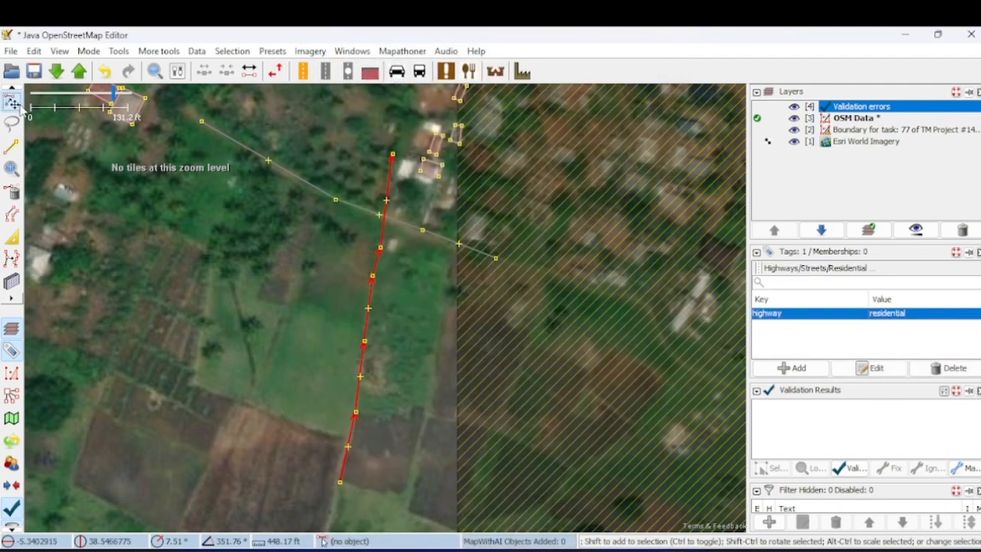
{"action": "scroll", "coordinate": [249, 281], "scroll_direction": "down", "scroll_amount": 2}
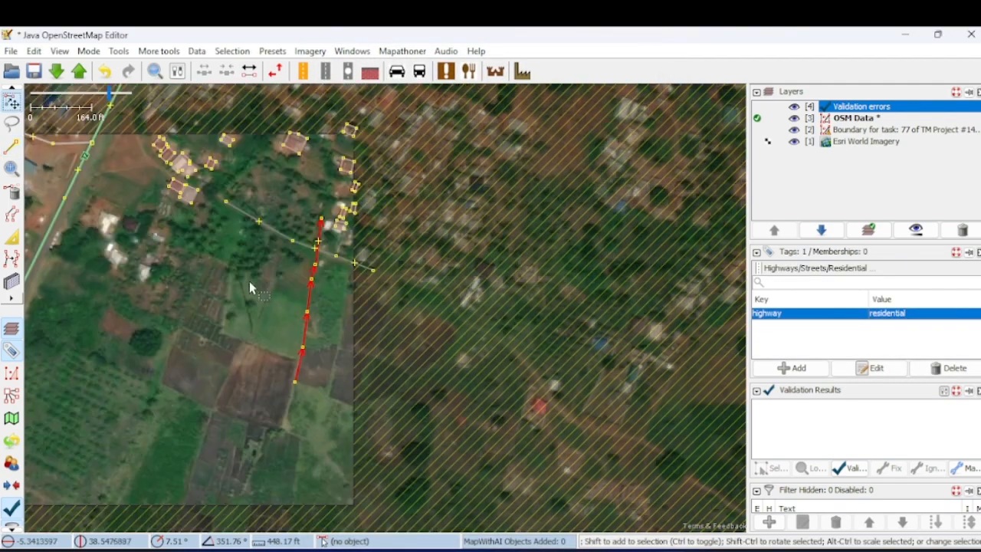
{"action": "left_click", "coordinate": [291, 212]}
{"action": "scroll", "coordinate": [313, 261], "scroll_direction": "up", "scroll_amount": 3}
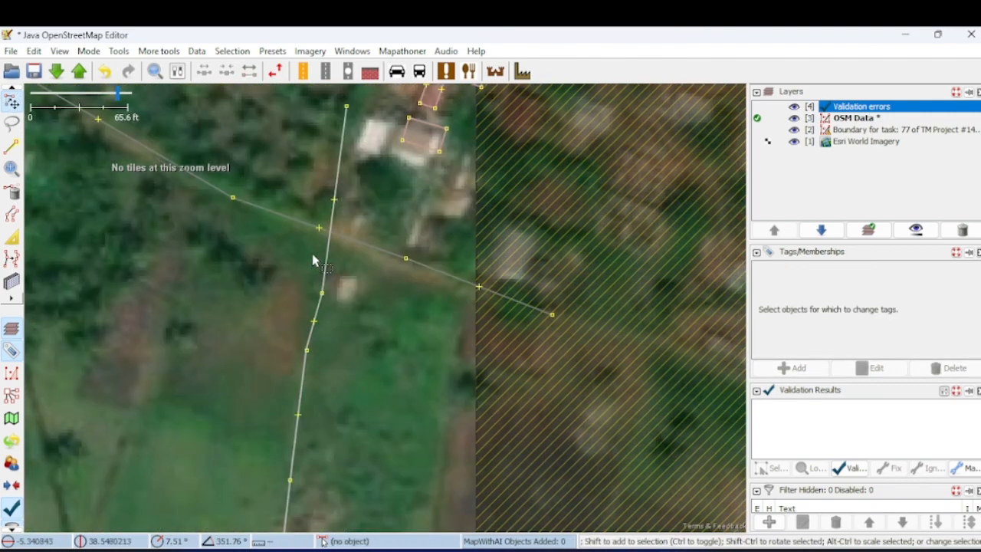
{"action": "left_click", "coordinate": [342, 163]}
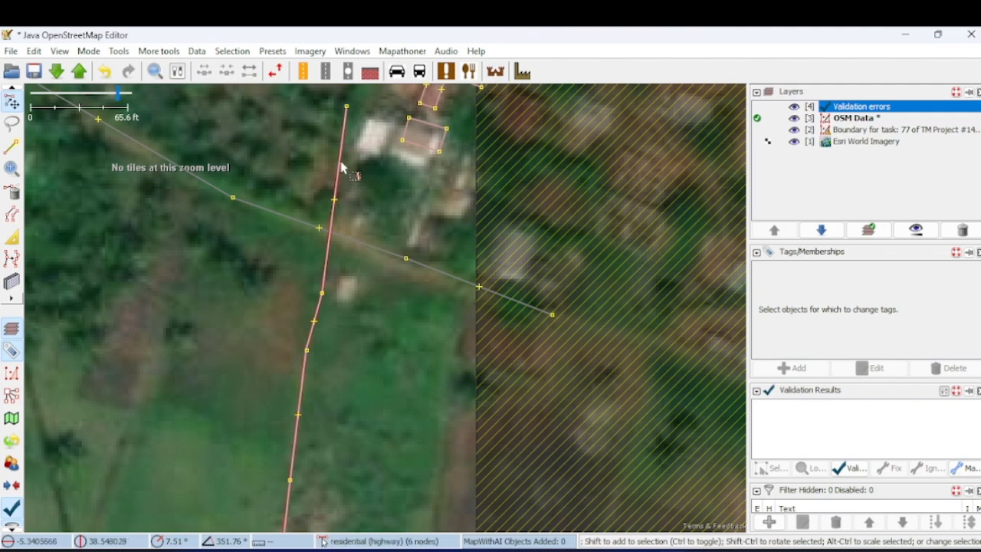
{"action": "left_click", "coordinate": [342, 222]}
{"action": "scroll", "coordinate": [344, 212], "scroll_direction": "down", "scroll_amount": 2}
{"action": "left_click", "coordinate": [359, 202]}
{"action": "scroll", "coordinate": [303, 162], "scroll_direction": "down", "scroll_amount": 2}
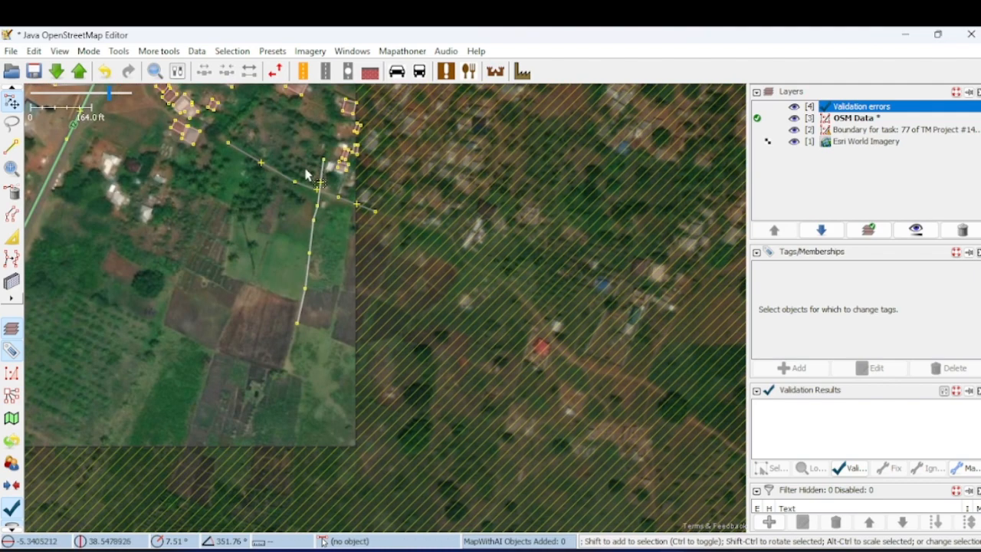
{"action": "left_click_drag", "start_coordinate": [286, 159], "coordinate": [278, 252]}
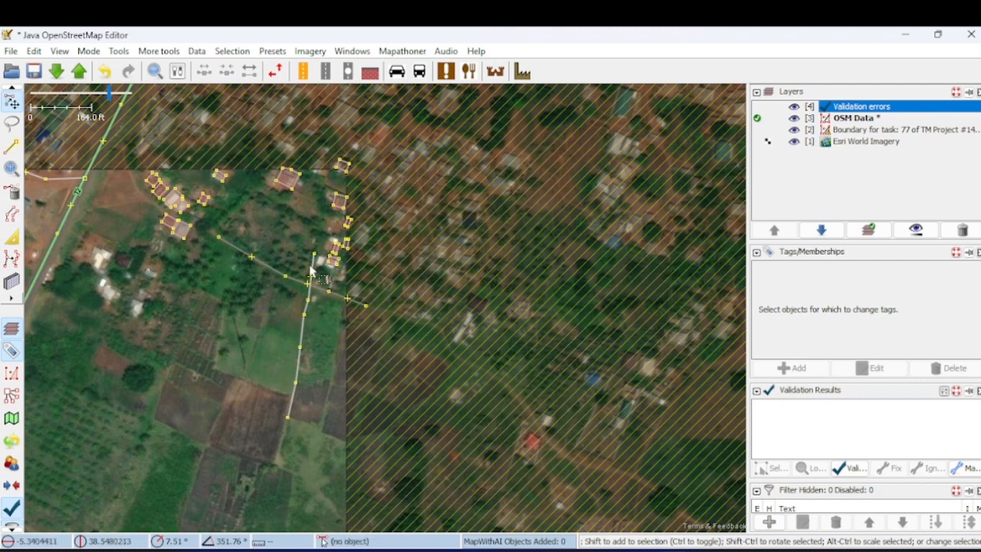
- Tag the four-node way along the dirt track as highway=residential
{"action": "left_click", "coordinate": [277, 266]}
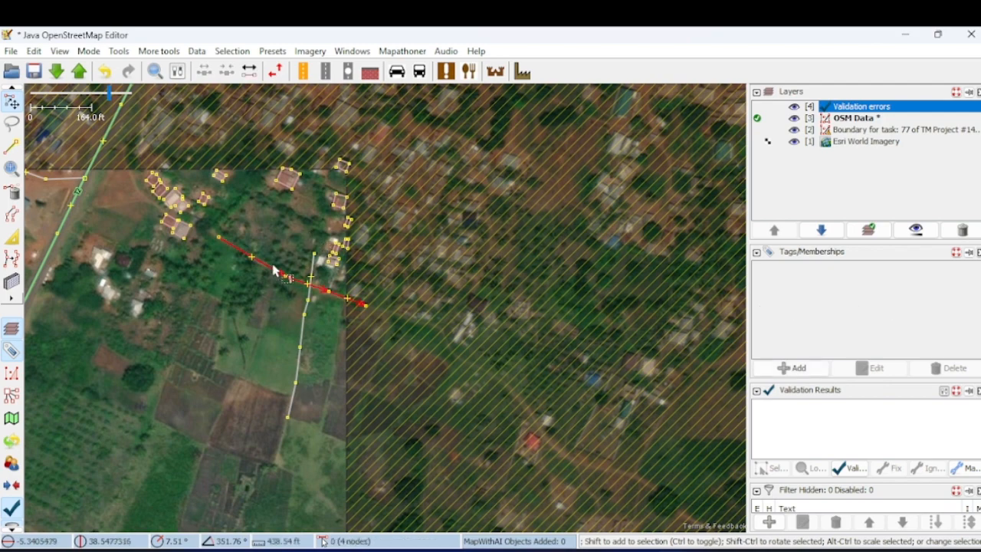
{"action": "left_click", "coordinate": [267, 55]}
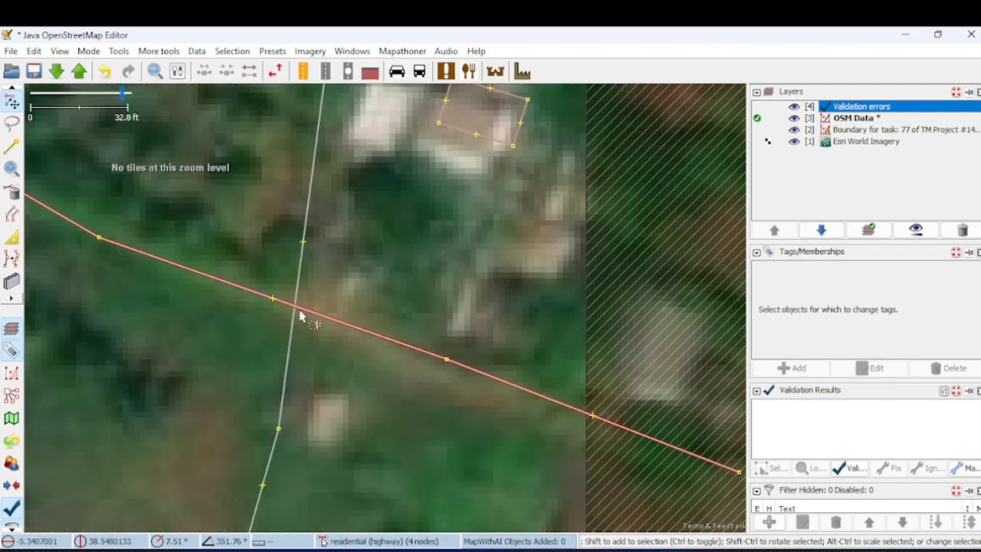
- Start an upload to check the two crossing ways for validation problems, and cancel it without sending
{"action": "scroll", "coordinate": [300, 313], "scroll_direction": "down", "scroll_amount": 2}
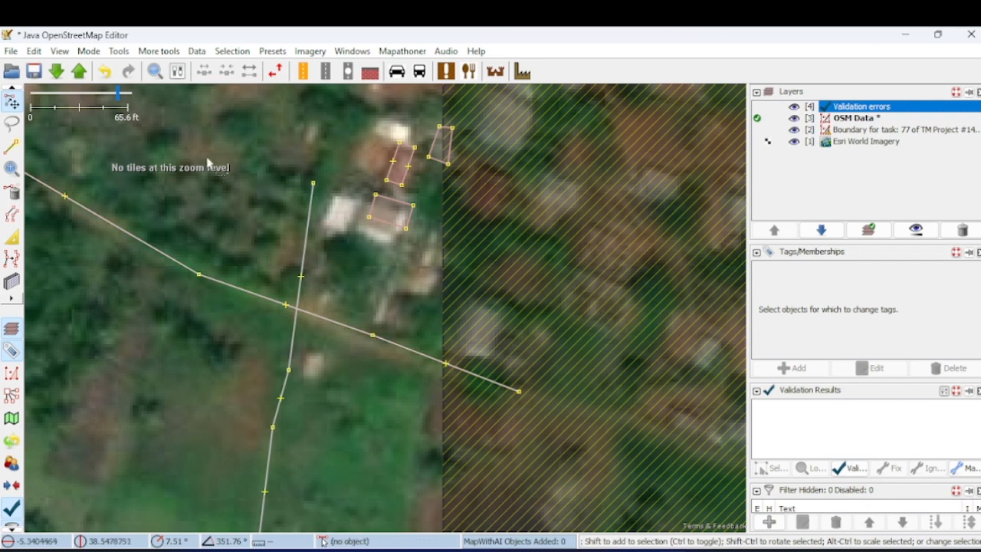
{"action": "left_click", "coordinate": [79, 73]}
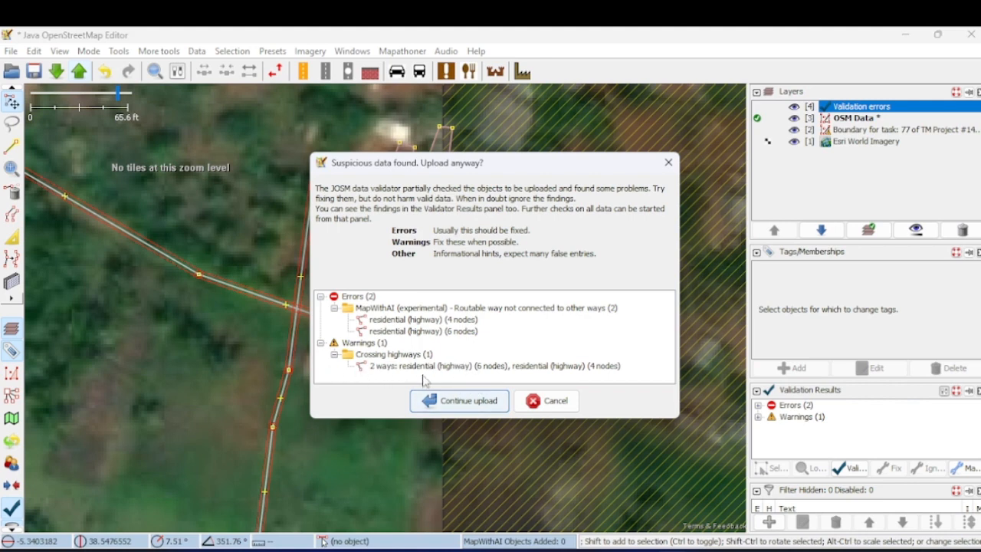
{"action": "left_click", "coordinate": [549, 406]}
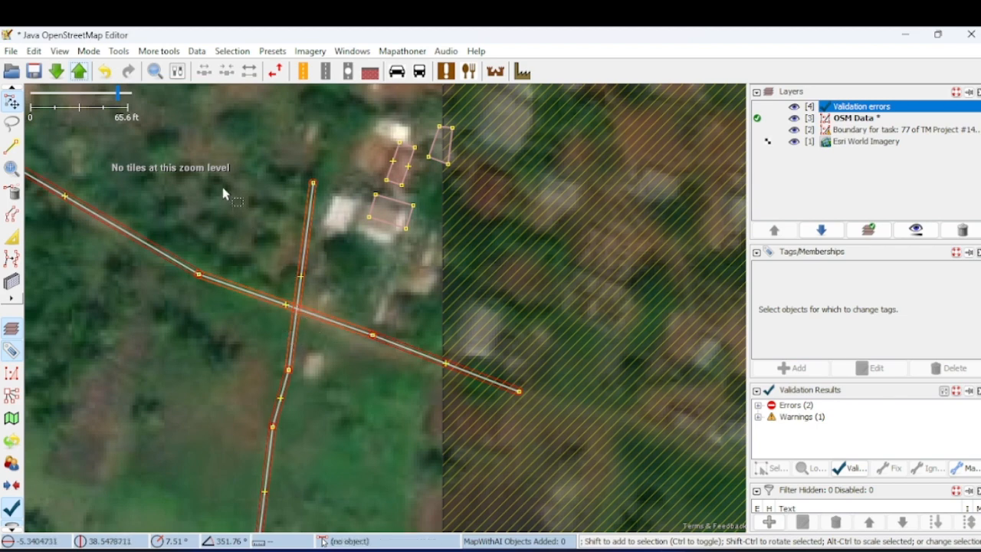
- Add a shared node where the two crossing residential ways meet, using Add nodes at intersections
{"action": "left_click", "coordinate": [307, 253]}
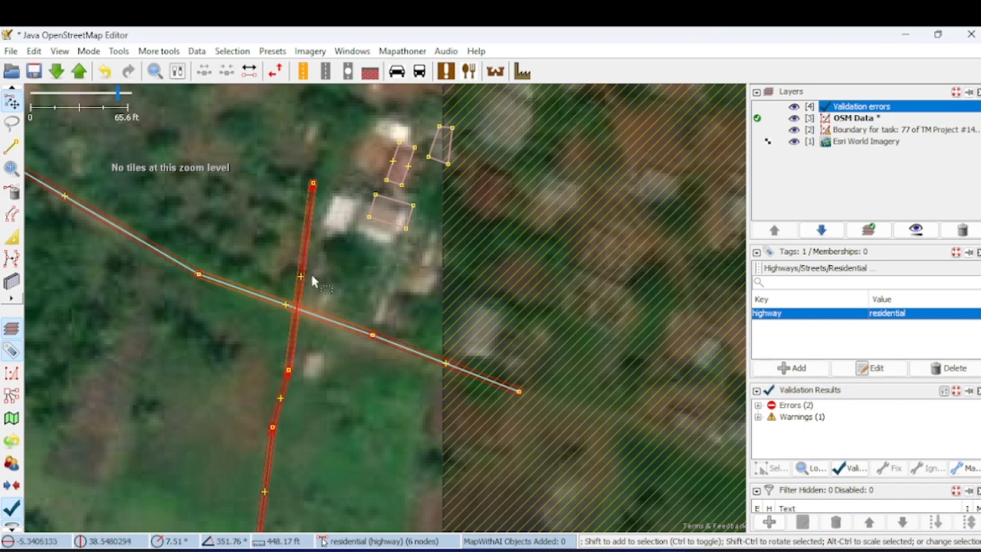
{"action": "left_click", "coordinate": [323, 322], "text": "shift"}
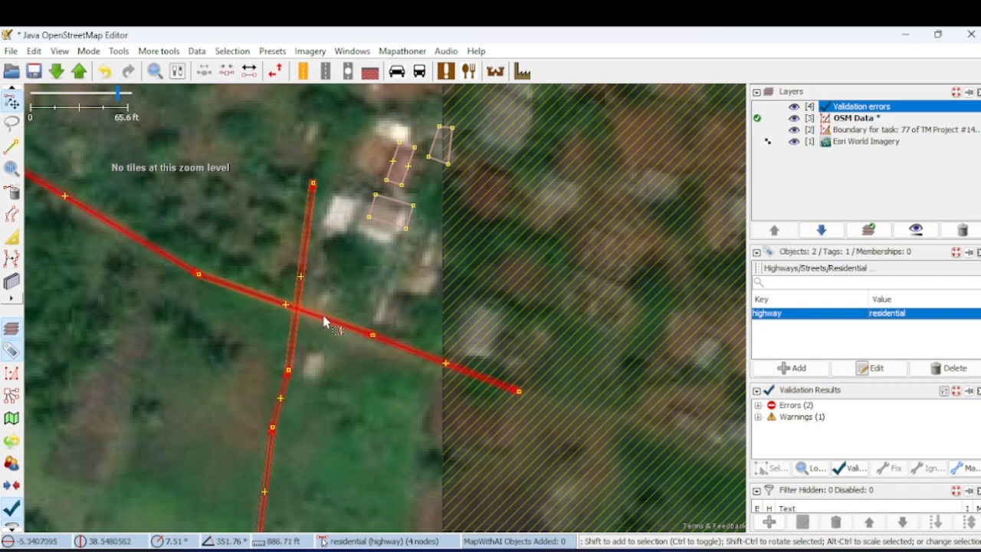
{"action": "left_click", "coordinate": [158, 51]}
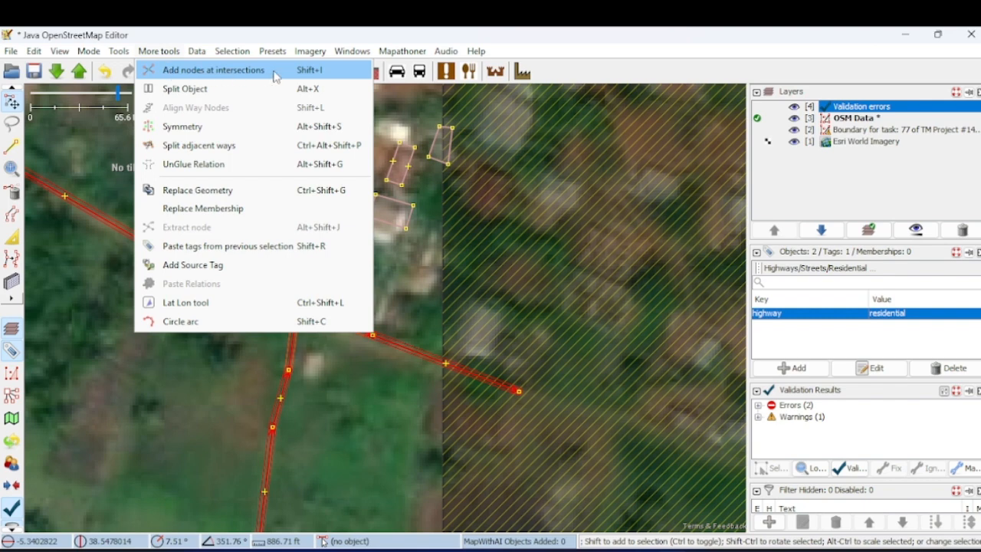
{"action": "left_click", "coordinate": [217, 70]}
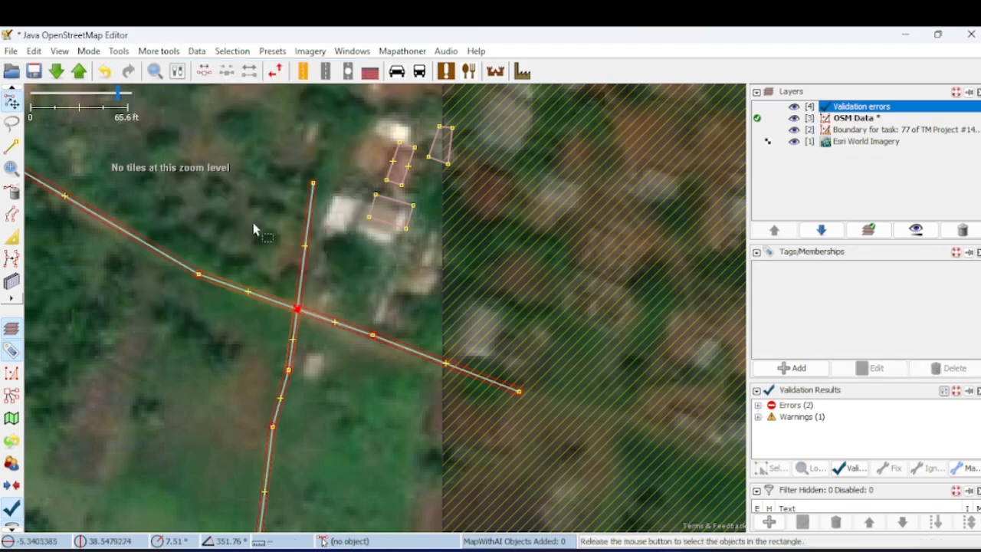
- Inspect the new junction node and start another upload to recheck the data, cancelling before anything is sent
{"action": "scroll", "coordinate": [298, 320], "scroll_direction": "up", "scroll_amount": 5}
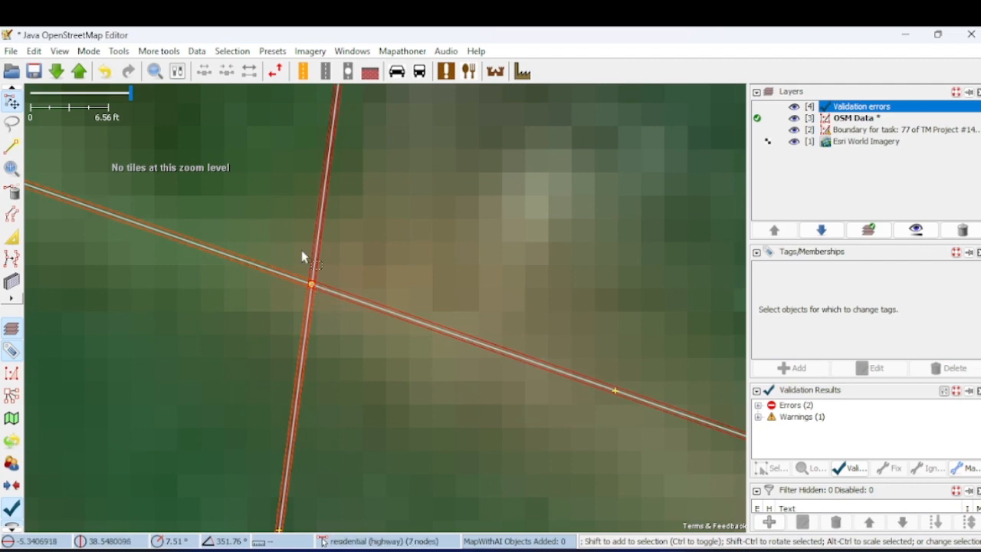
{"action": "scroll", "coordinate": [271, 206], "scroll_direction": "down", "scroll_amount": 5}
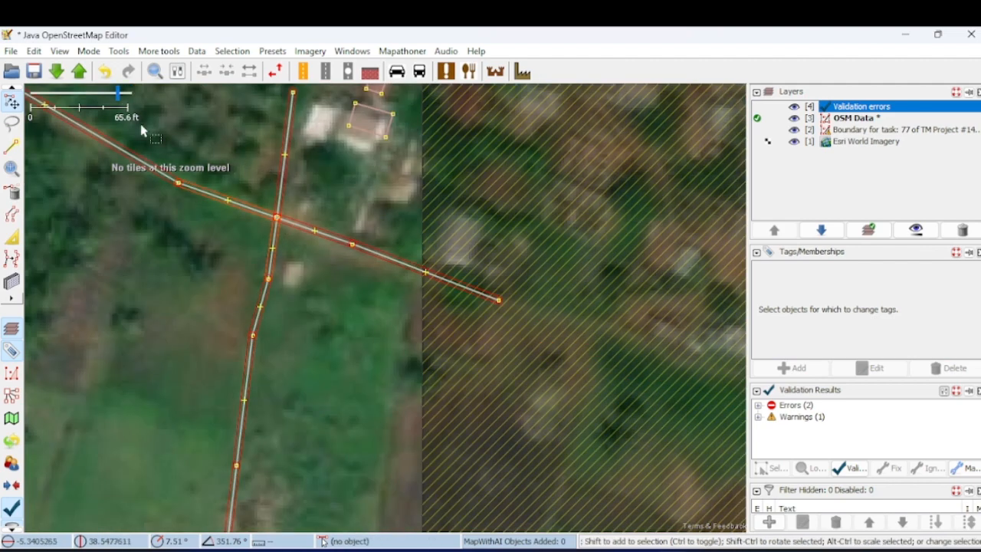
{"action": "left_click", "coordinate": [79, 72]}
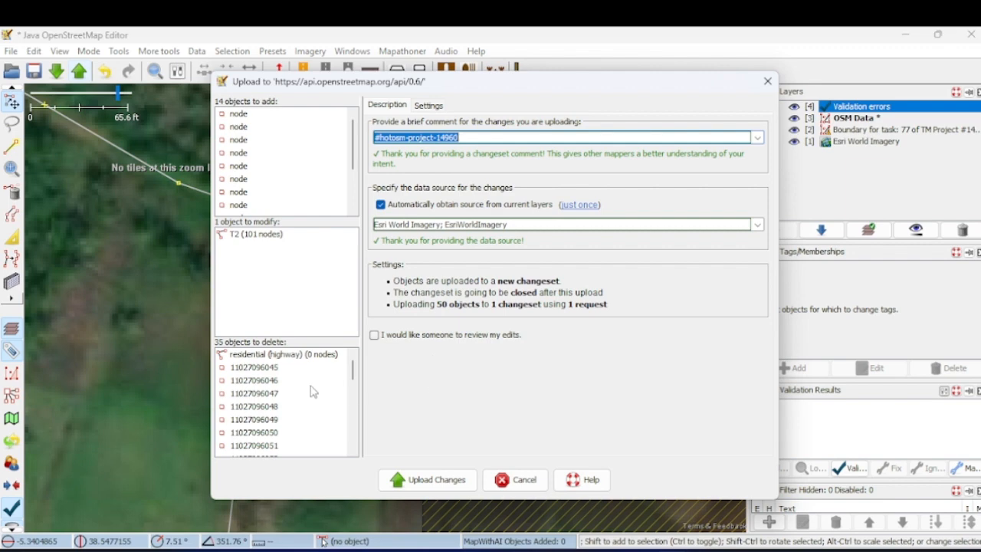
{"action": "left_click", "coordinate": [525, 480]}
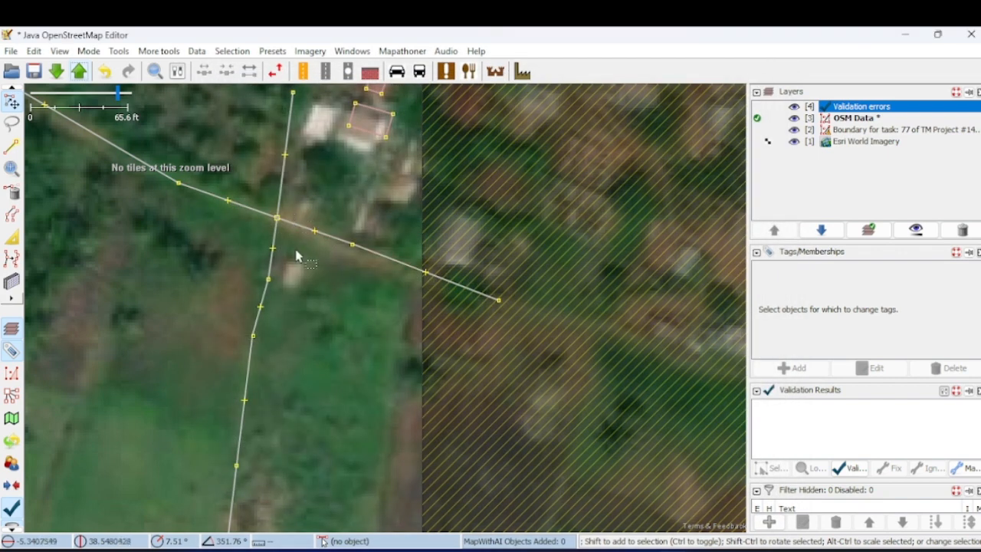
- Delete both joined residential ways, the dirt-track one and the northward one
{"action": "left_click", "coordinate": [329, 242]}
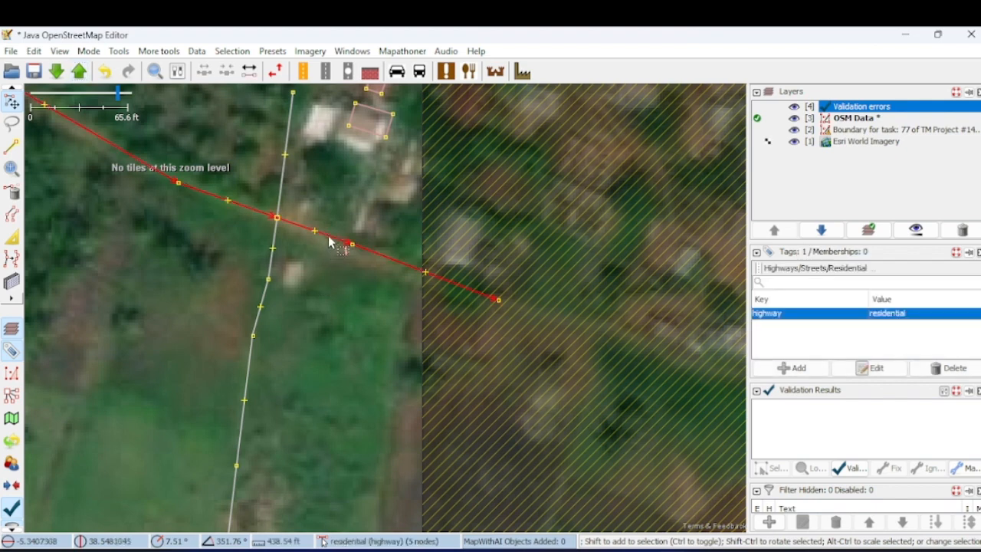
{"action": "key", "text": "Delete"}
{"action": "left_click", "coordinate": [277, 203]}
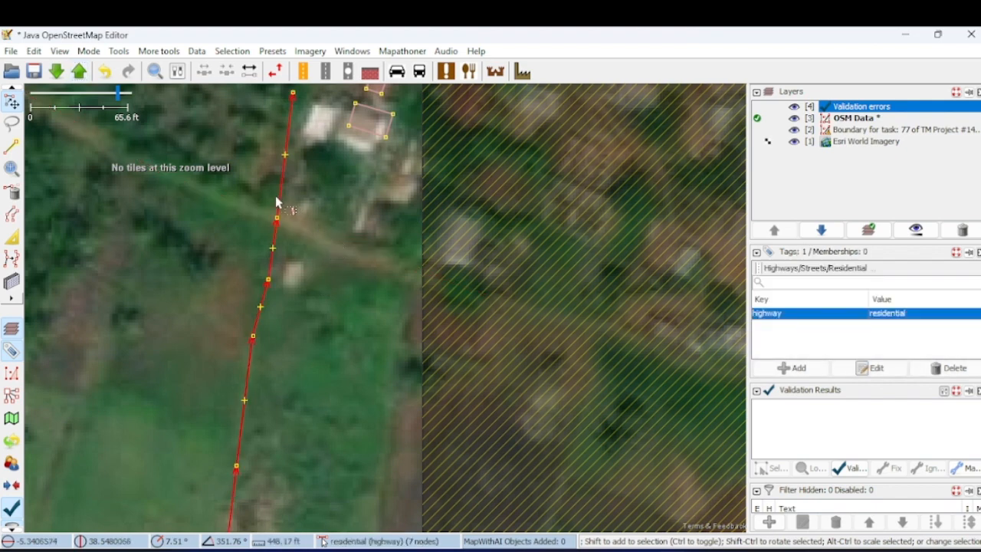
{"action": "key", "text": "Delete"}
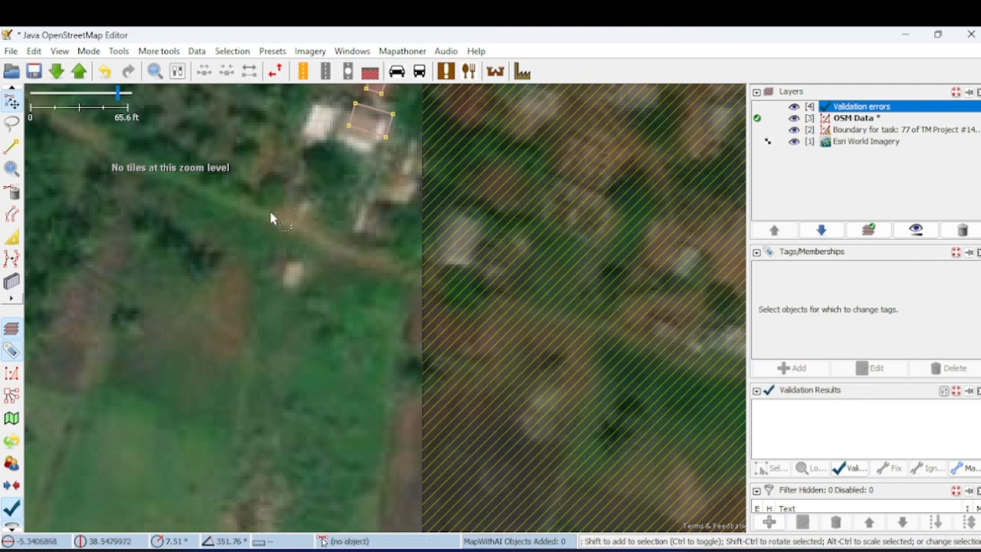
- Draw a way about 955 ft long from the main road past the houses, southeast along the dirt track to just beyond the downloaded area's east edge
{"action": "scroll", "coordinate": [272, 220], "scroll_direction": "down", "scroll_amount": 3}
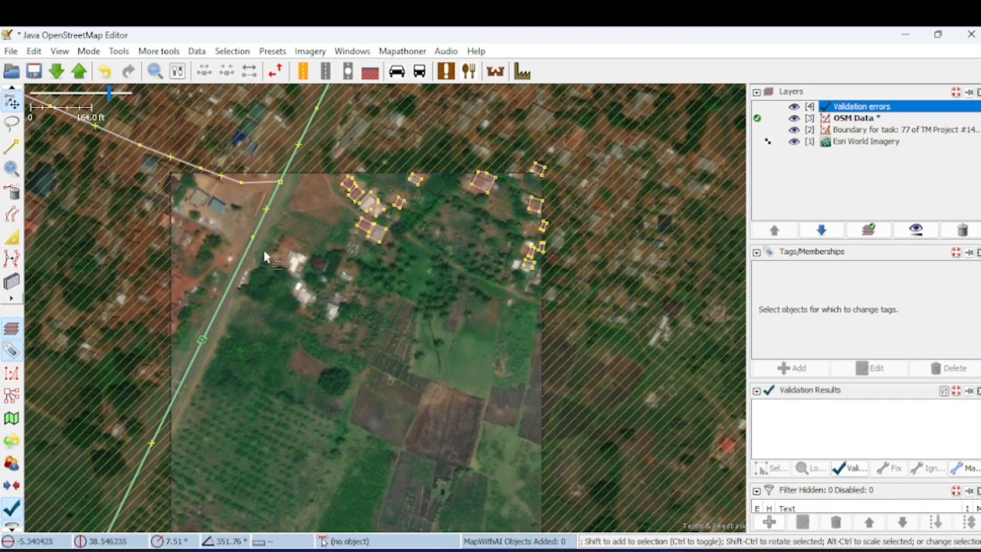
{"action": "left_click", "coordinate": [13, 145]}
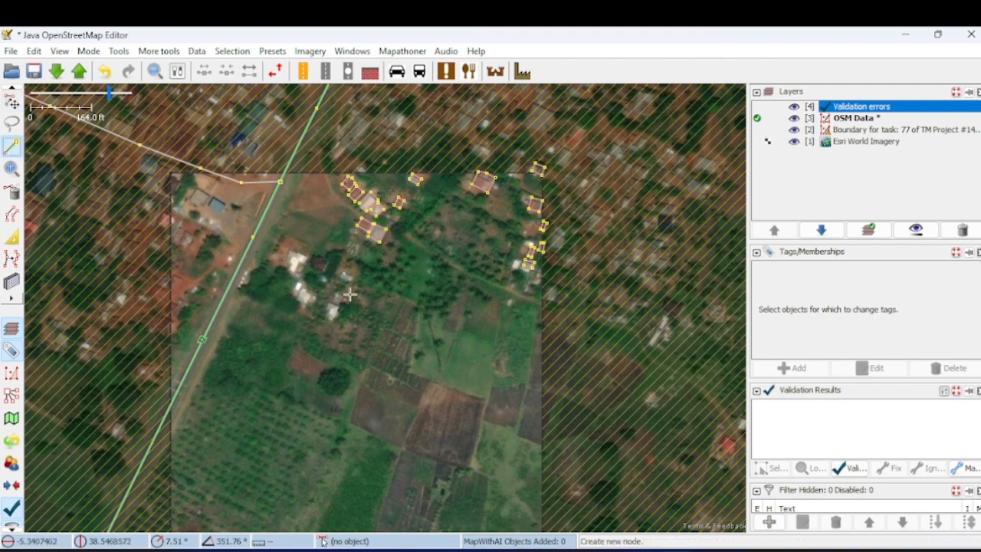
{"action": "left_click_drag", "start_coordinate": [471, 254], "coordinate": [480, 225]}
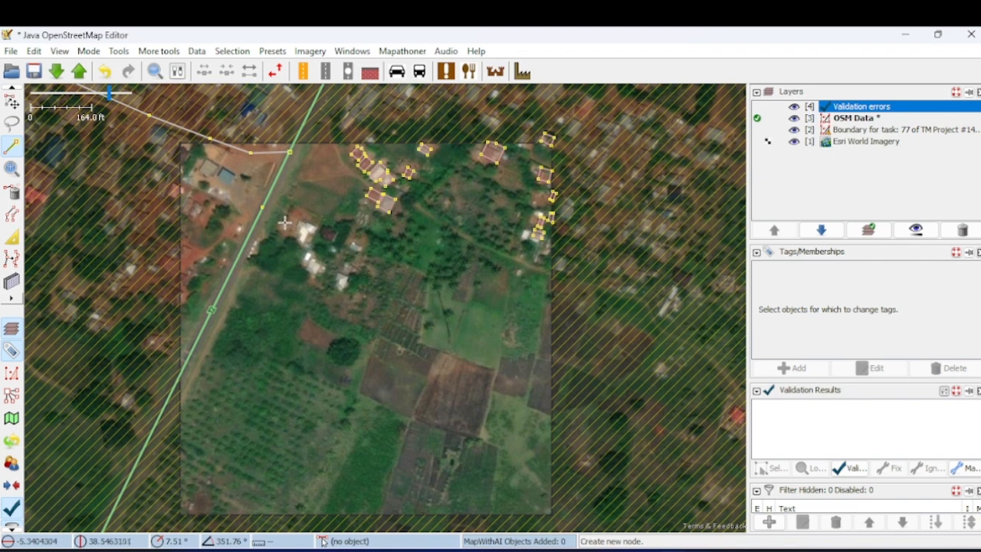
{"action": "left_click", "coordinate": [263, 208]}
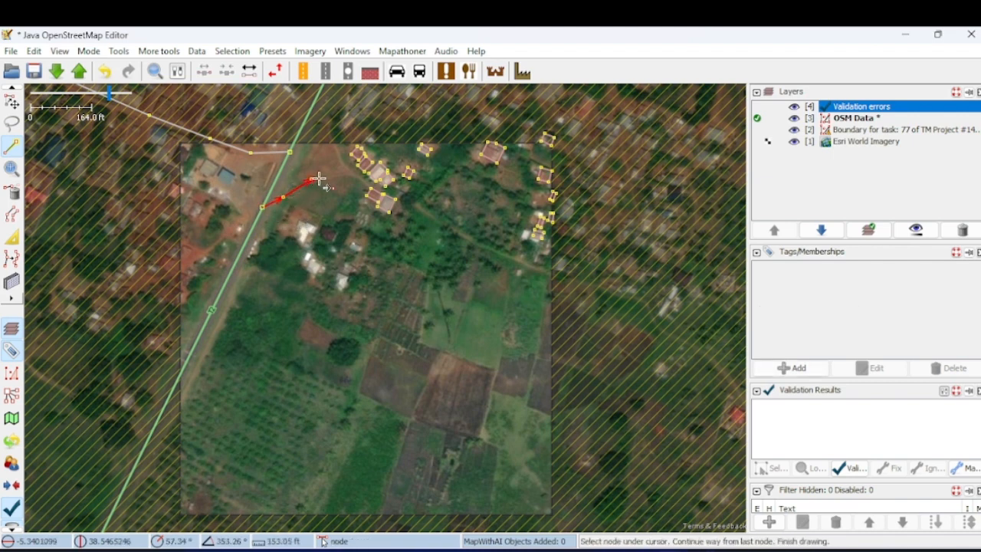
{"action": "left_click", "coordinate": [354, 174]}
{"action": "scroll", "coordinate": [364, 180], "scroll_direction": "up", "scroll_amount": 4}
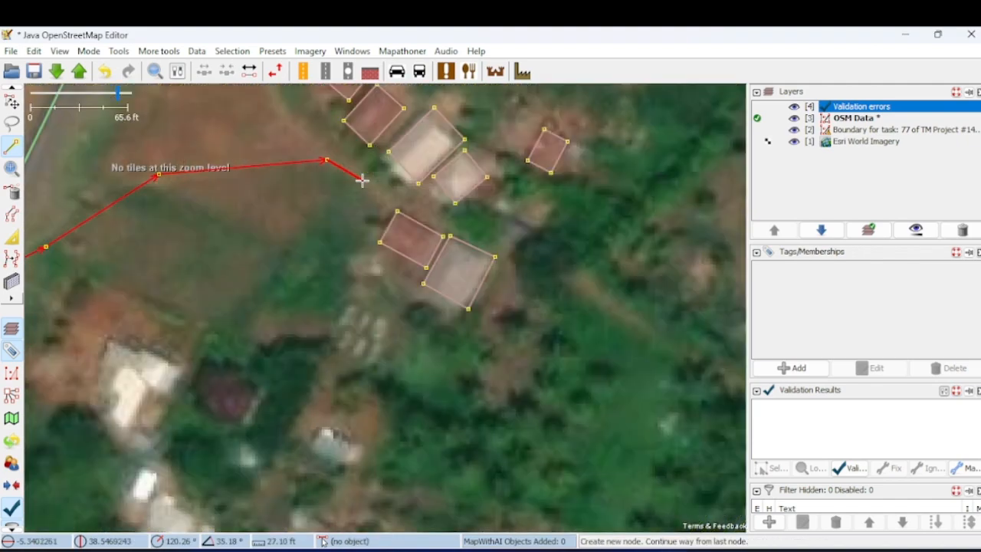
{"action": "left_click", "coordinate": [364, 177]}
{"action": "left_click", "coordinate": [465, 224]}
{"action": "scroll", "coordinate": [519, 274], "scroll_direction": "down", "scroll_amount": 2}
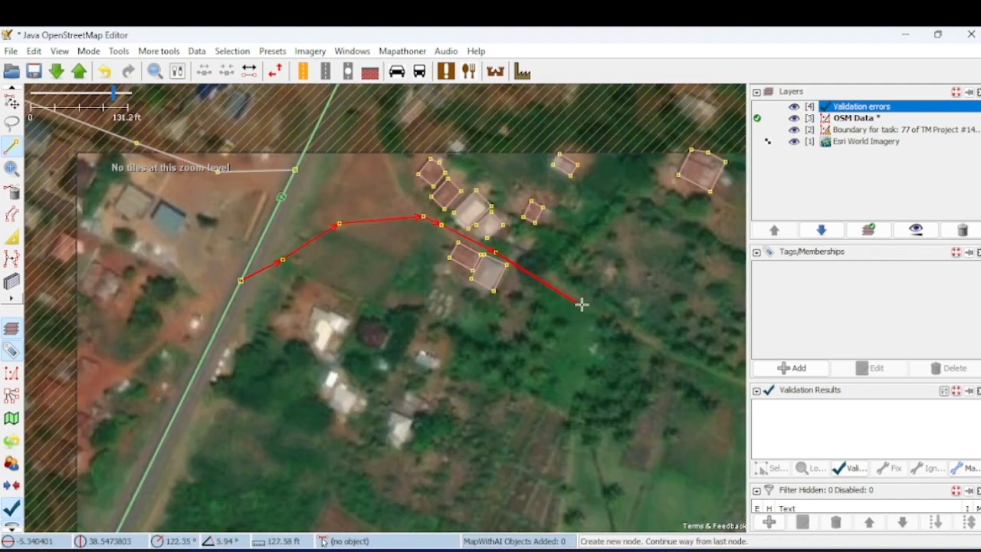
{"action": "left_click", "coordinate": [615, 318]}
{"action": "scroll", "coordinate": [637, 334], "scroll_direction": "down", "scroll_amount": 2}
{"action": "left_click_drag", "start_coordinate": [642, 339], "coordinate": [494, 279]}
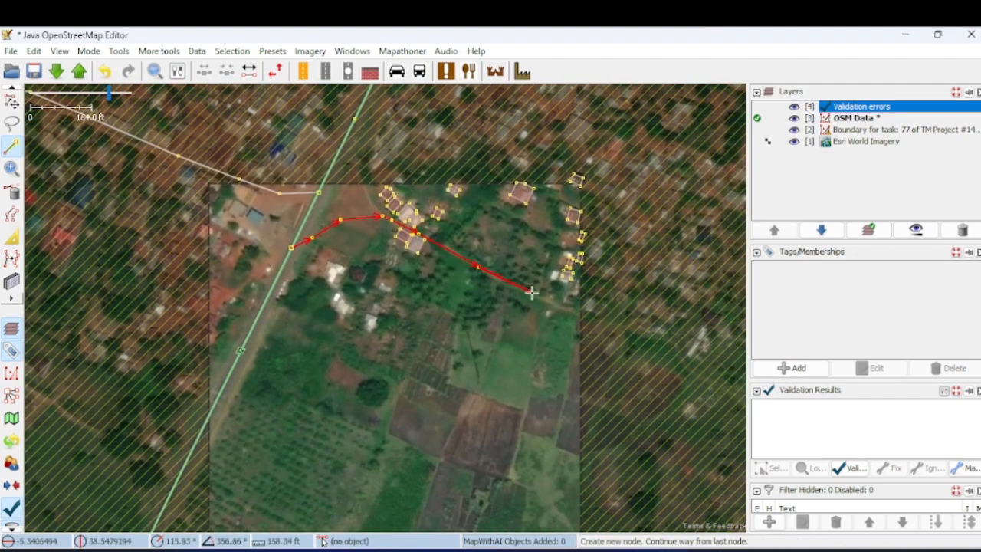
{"action": "scroll", "coordinate": [540, 301], "scroll_direction": "up", "scroll_amount": 2}
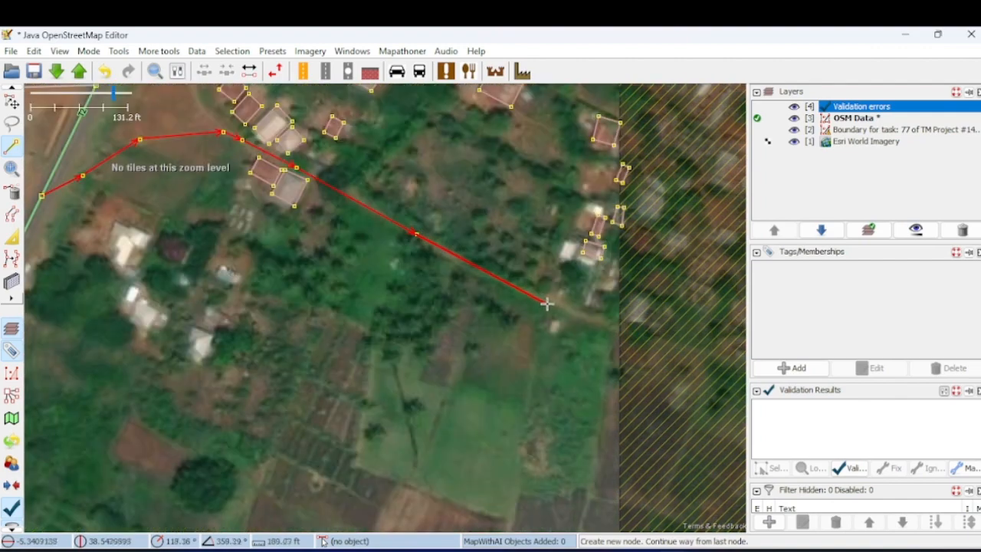
{"action": "left_click", "coordinate": [598, 321]}
{"action": "scroll", "coordinate": [640, 347], "scroll_direction": "down", "scroll_amount": 2}
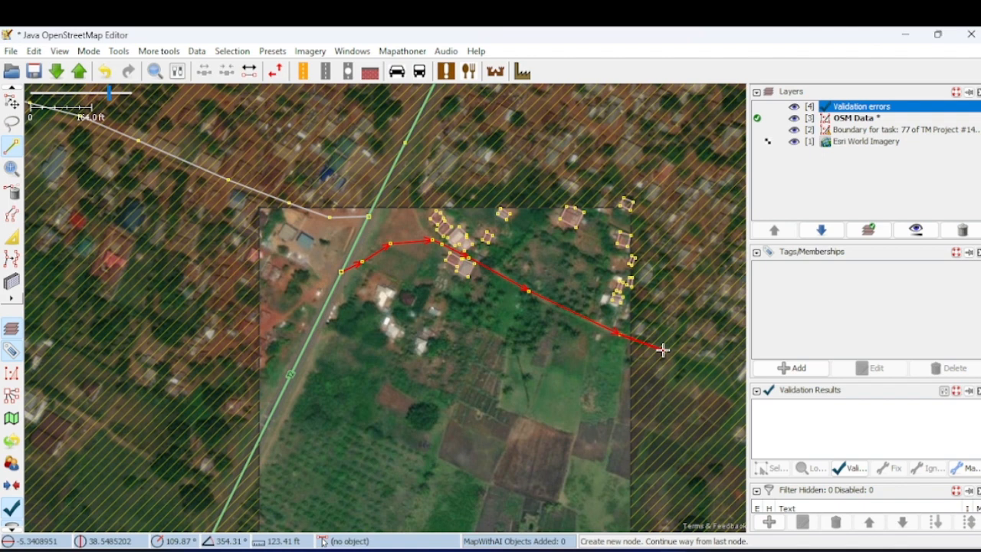
{"action": "double_click", "coordinate": [663, 350]}
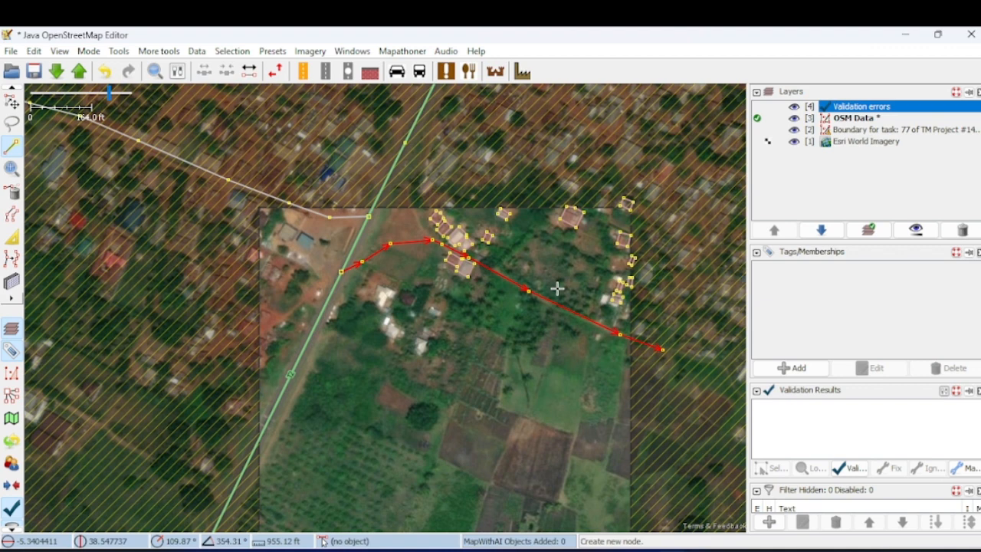
{"action": "key", "text": "Escape"}
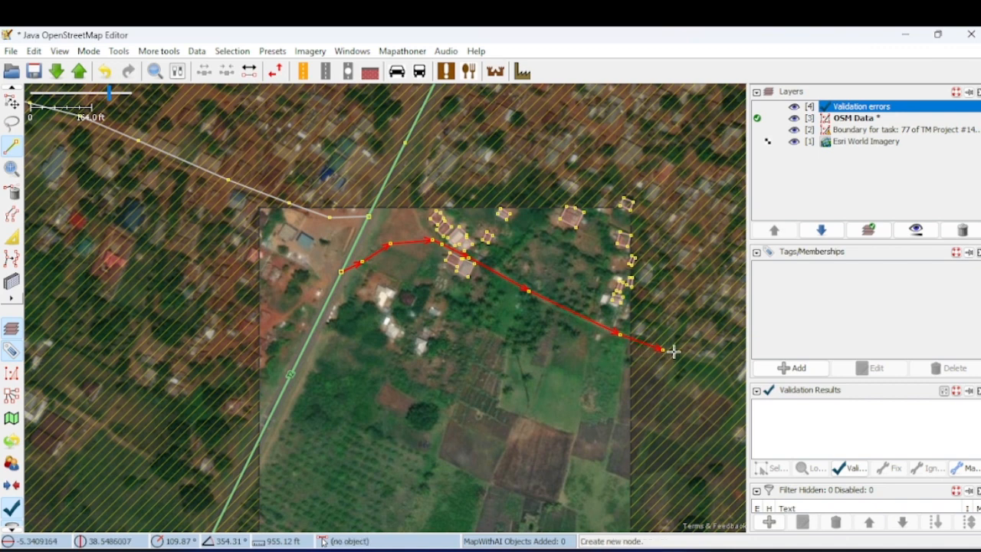